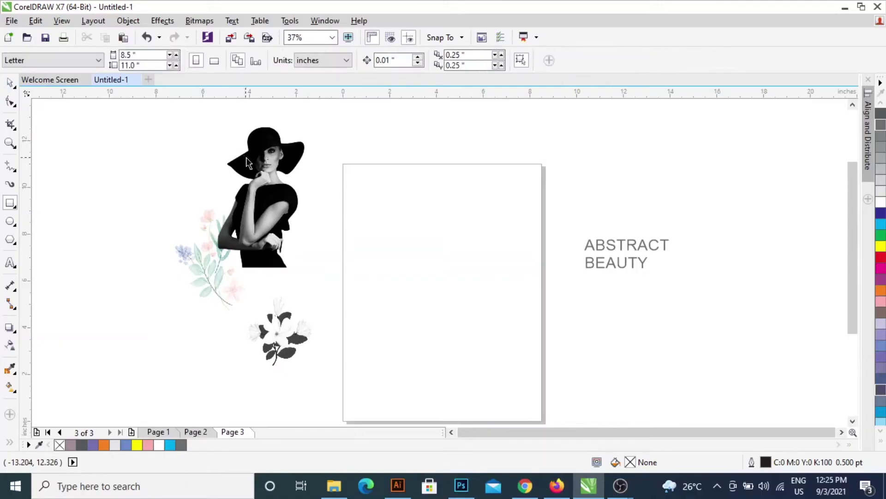
- Place the woman-in-hat photo on the page with the pastel flowers behind her
{"action": "left_click", "coordinate": [267, 161]}
{"action": "left_click_drag", "start_coordinate": [266, 161], "coordinate": [448, 252]}
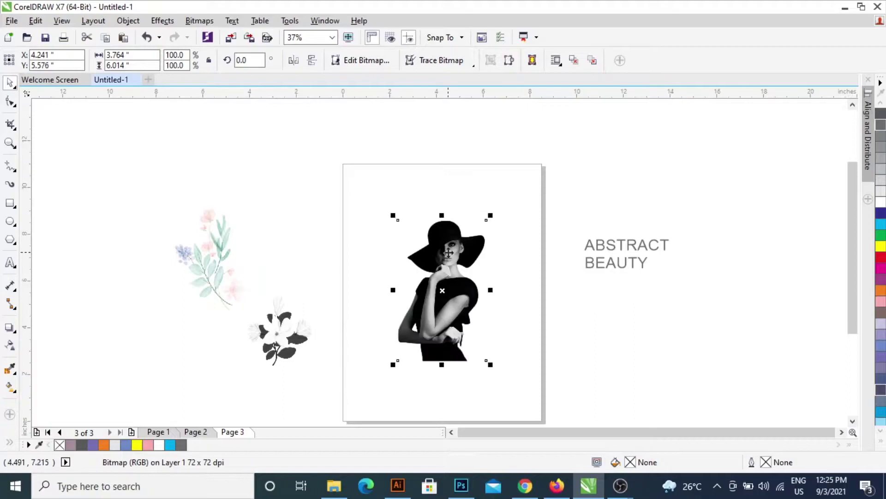
{"action": "left_click", "coordinate": [174, 204]}
{"action": "mouse_move", "coordinate": [217, 249]}
{"action": "left_mouse_down"}
{"action": "mouse_move", "coordinate": [425, 281]}
{"action": "mouse_move", "coordinate": [390, 254]}
{"action": "left_mouse_up"}
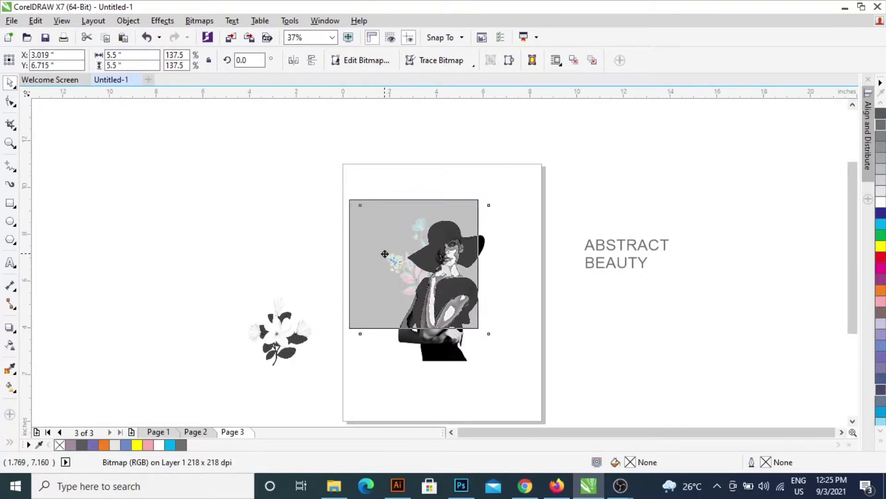
{"action": "left_click_drag", "start_coordinate": [390, 254], "coordinate": [382, 254]}
- Put the dark flower at the woman's lower right and nudge the woman slightly down-left
{"action": "left_click", "coordinate": [278, 344]}
{"action": "mouse_move", "coordinate": [278, 344]}
{"action": "left_mouse_down"}
{"action": "mouse_move", "coordinate": [472, 362]}
{"action": "mouse_move", "coordinate": [485, 349]}
{"action": "left_mouse_up"}
{"action": "left_click_drag", "start_coordinate": [456, 296], "coordinate": [455, 302]}
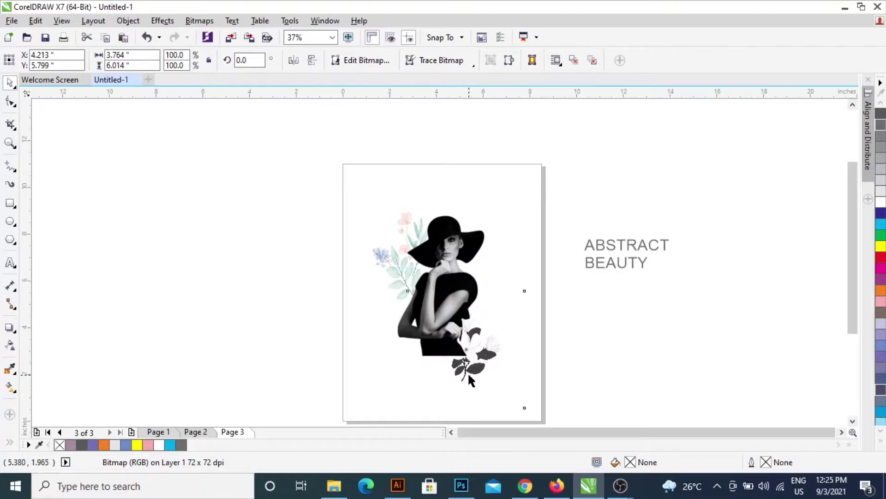
{"action": "left_click", "coordinate": [467, 370]}
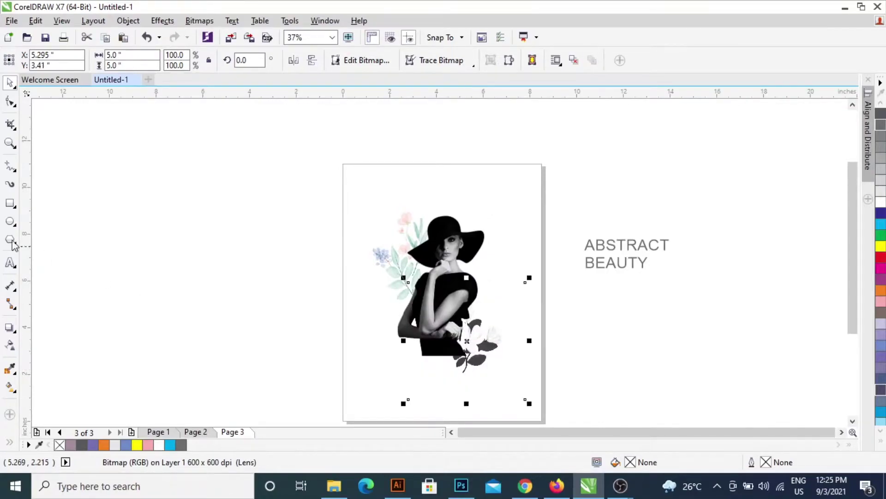
- Draw a tall rectangle over the woman's left side, filled 80% Black with no outline
{"action": "left_click", "coordinate": [10, 203]}
{"action": "left_click_drag", "start_coordinate": [388, 200], "coordinate": [444, 322]}
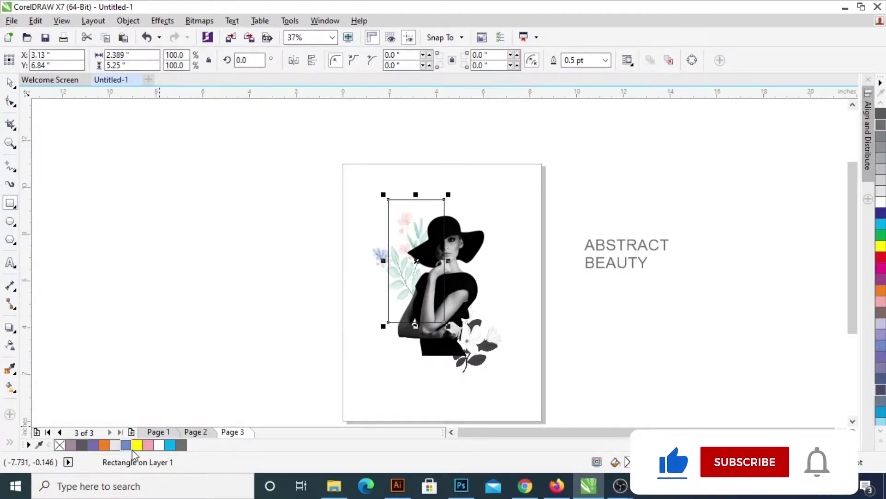
{"action": "left_click", "coordinate": [82, 444]}
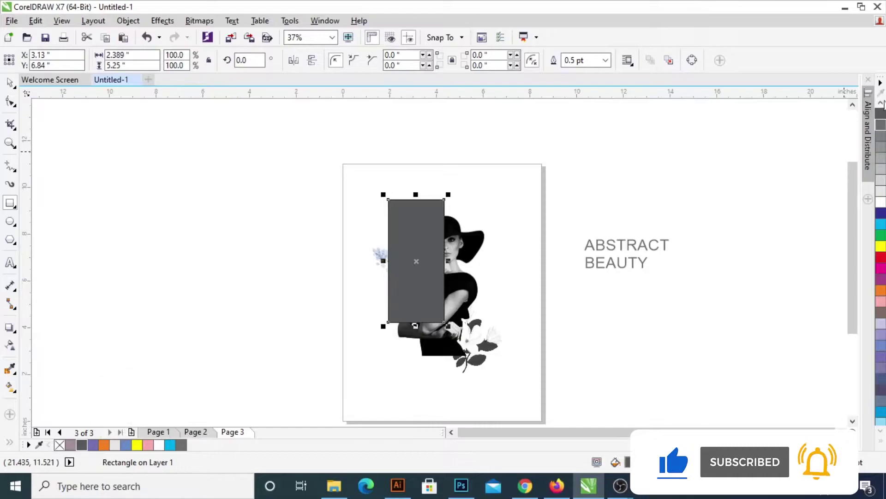
{"action": "right_click", "coordinate": [60, 445]}
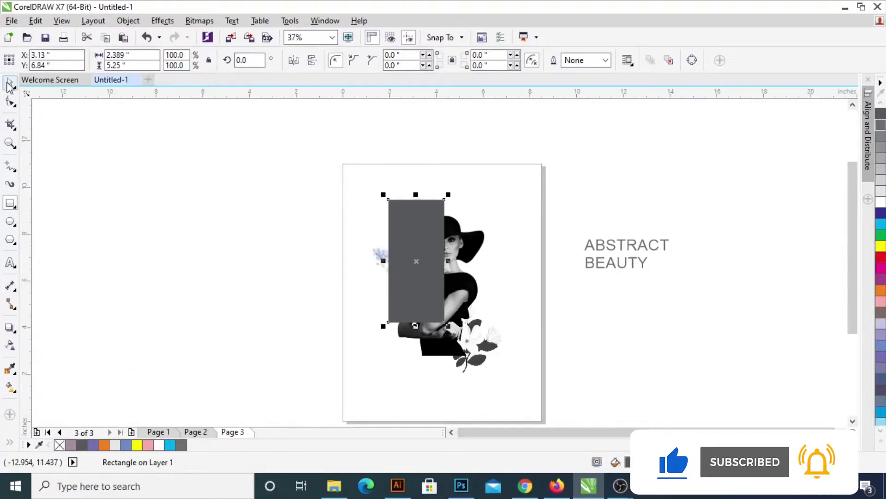
- Send the grey rectangle to the back of the layer and shift it slightly left and down
{"action": "right_click", "coordinate": [408, 218]}
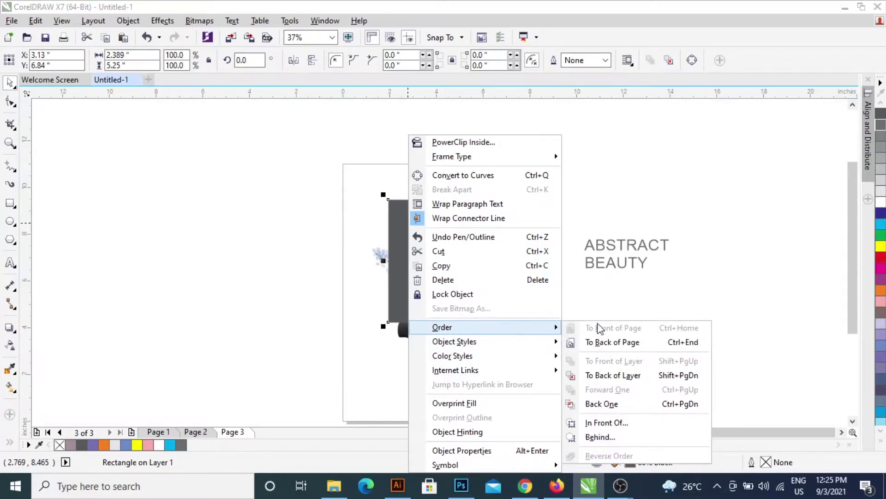
{"action": "mouse_move", "coordinate": [485, 327]}
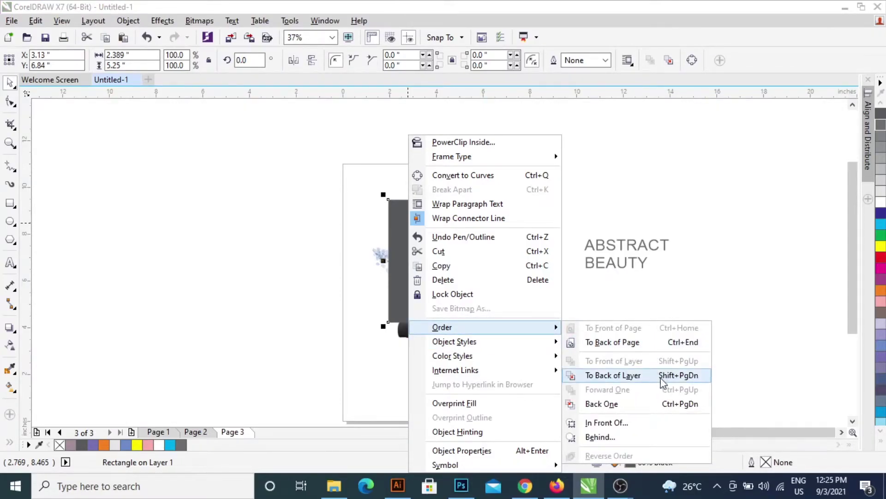
{"action": "left_click", "coordinate": [663, 378]}
{"action": "left_click", "coordinate": [256, 285]}
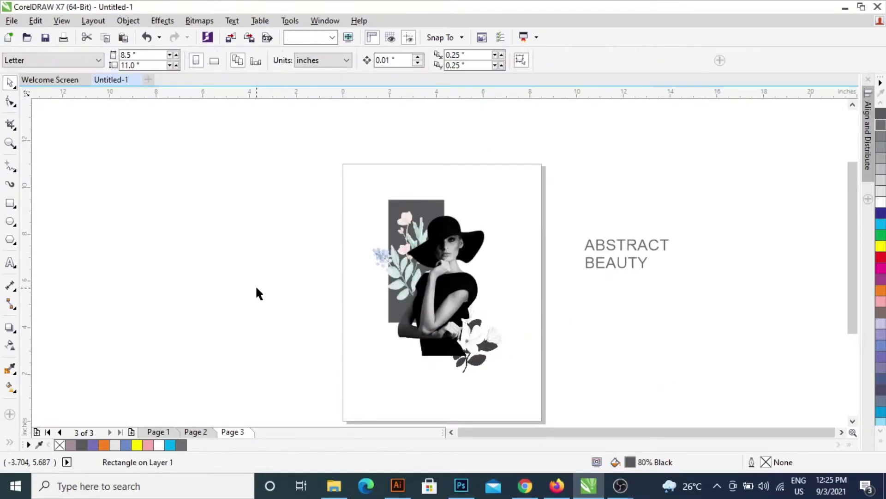
{"action": "left_click", "coordinate": [429, 202]}
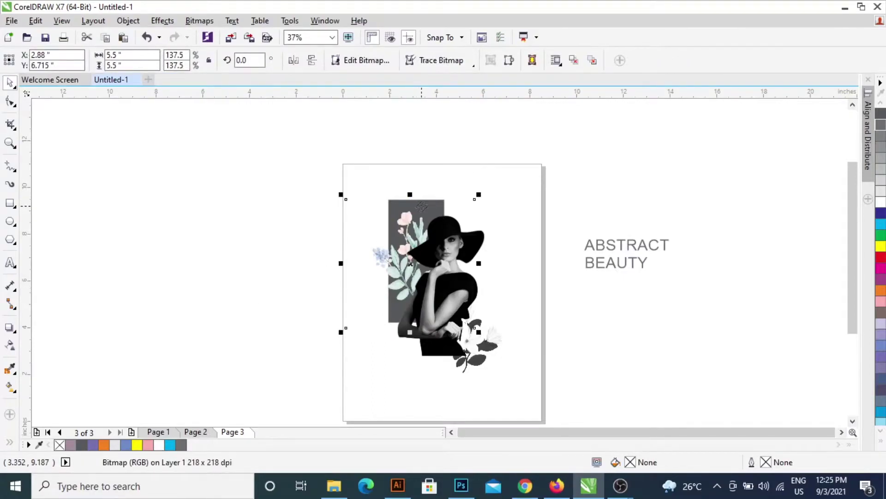
{"action": "left_click", "coordinate": [424, 204], "text": "alt"}
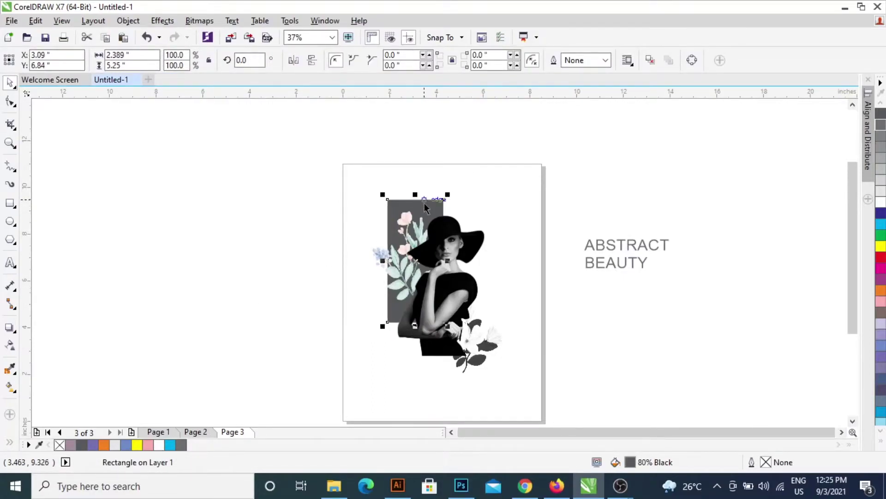
{"action": "left_click_drag", "start_coordinate": [424, 203], "coordinate": [422, 207]}
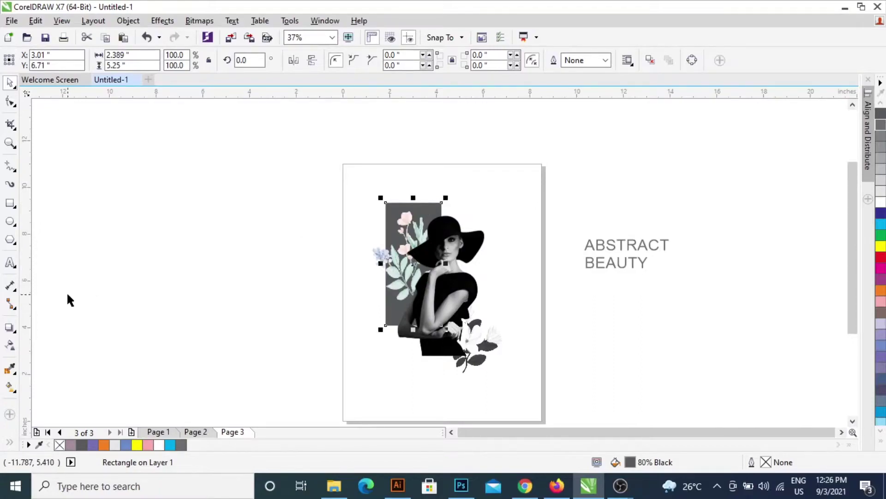
{"action": "key", "text": "Escape"}
- Draw an outline-free Electric Blue circle over the woman's arms
{"action": "left_click", "coordinate": [10, 222]}
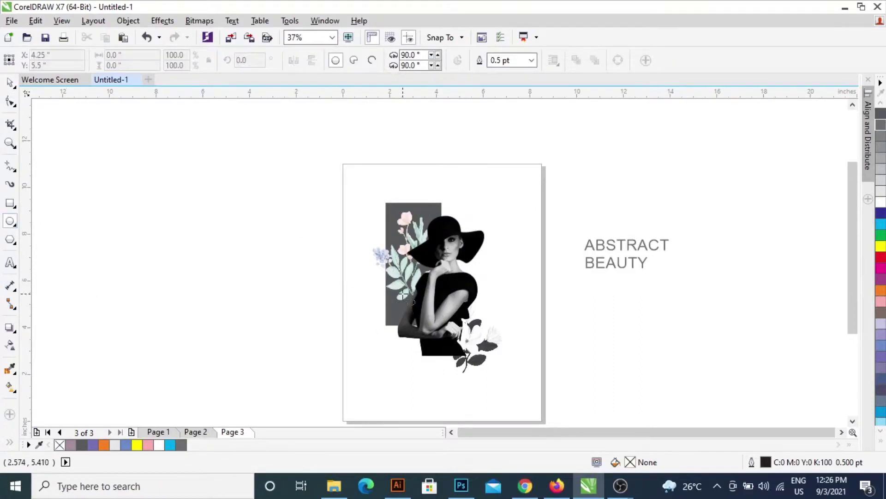
{"action": "left_click_drag", "start_coordinate": [403, 294], "coordinate": [464, 357]}
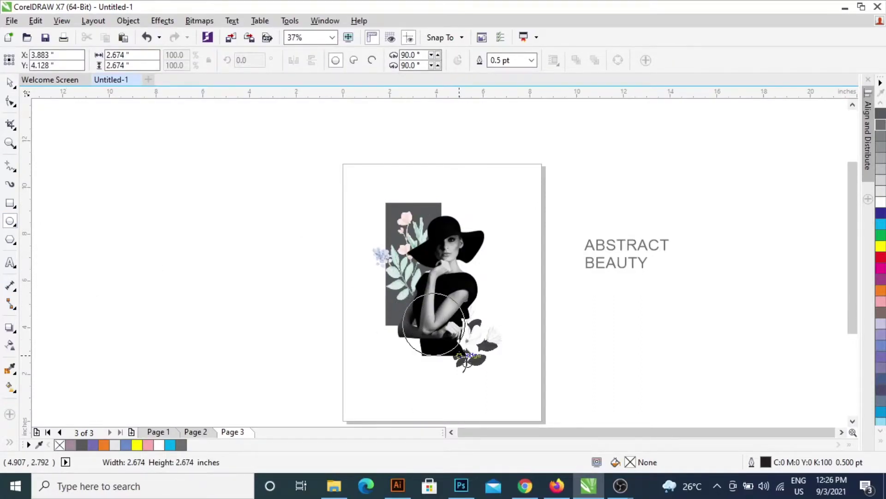
{"action": "left_click", "coordinate": [94, 444]}
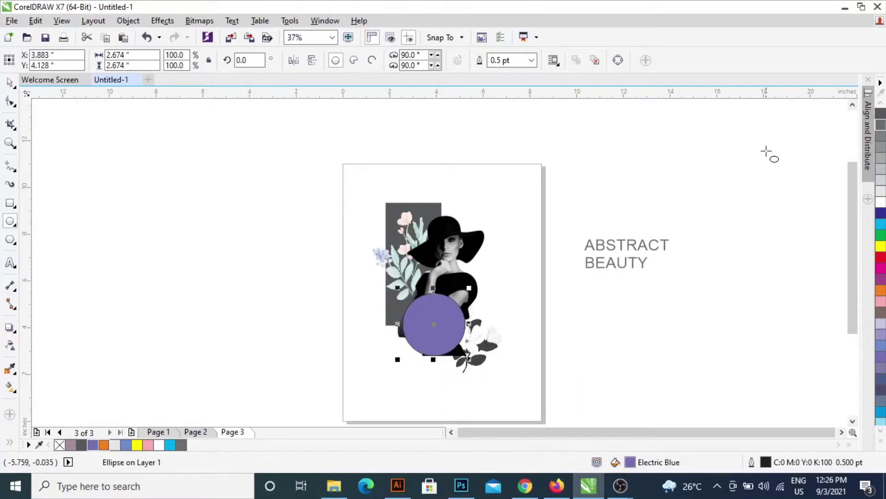
{"action": "right_click", "coordinate": [60, 445]}
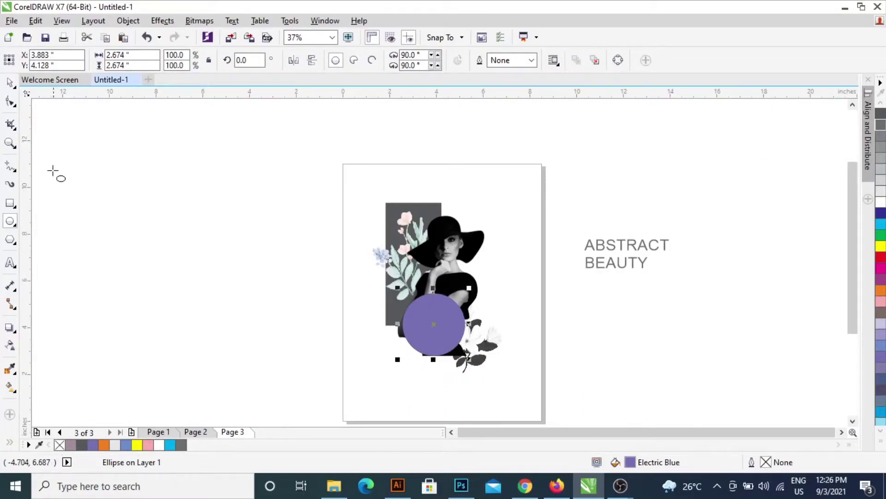
- Give the purple circle a Multiply transparency blend and nudge it left
{"action": "left_click", "coordinate": [10, 345]}
{"action": "left_click", "coordinate": [147, 60]}
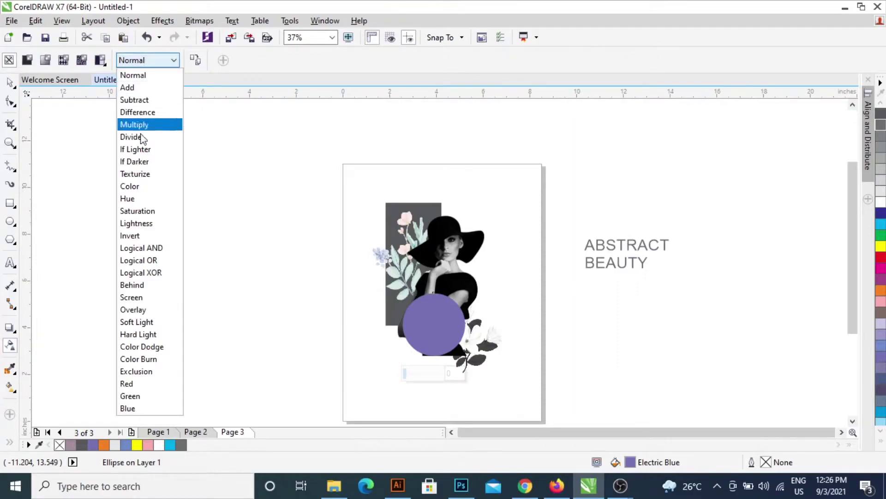
{"action": "left_click", "coordinate": [134, 125]}
{"action": "left_click", "coordinate": [10, 82]}
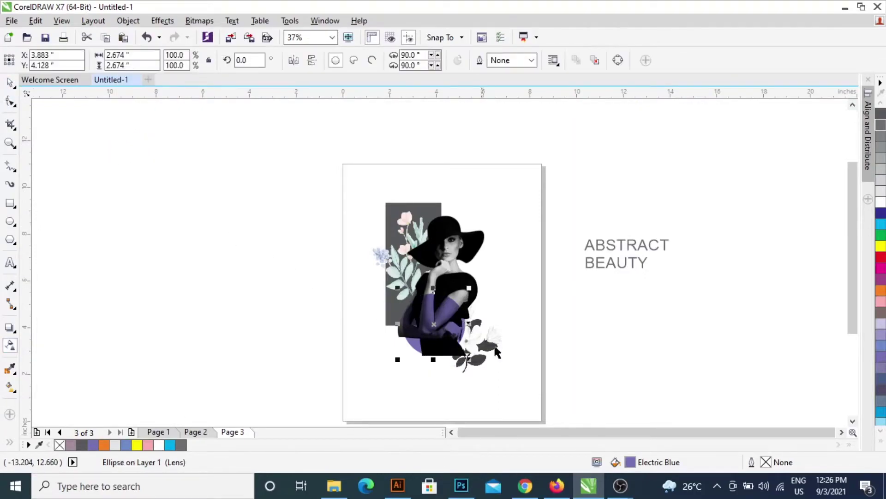
{"action": "key", "text": "Left"}
{"action": "key", "text": "Left"}
{"action": "key", "text": "Left"}
{"action": "key", "text": "Left"}
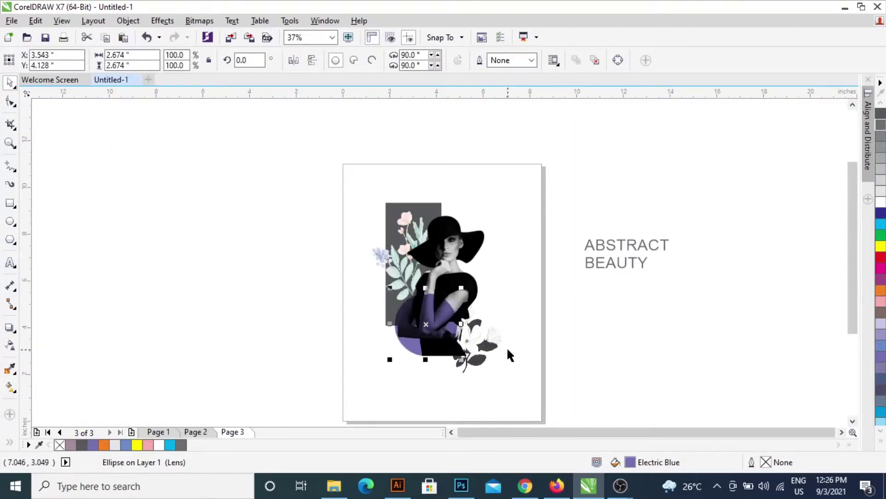
{"action": "key", "text": "Left"}
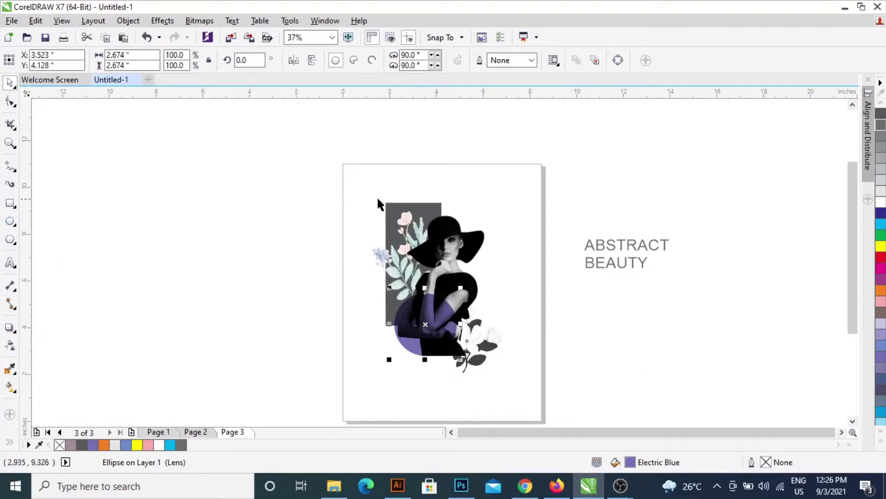
- Shorten the grey rectangle by dragging its top edge down
{"action": "left_click", "coordinate": [418, 207]}
{"action": "left_click", "coordinate": [420, 205], "text": "alt"}
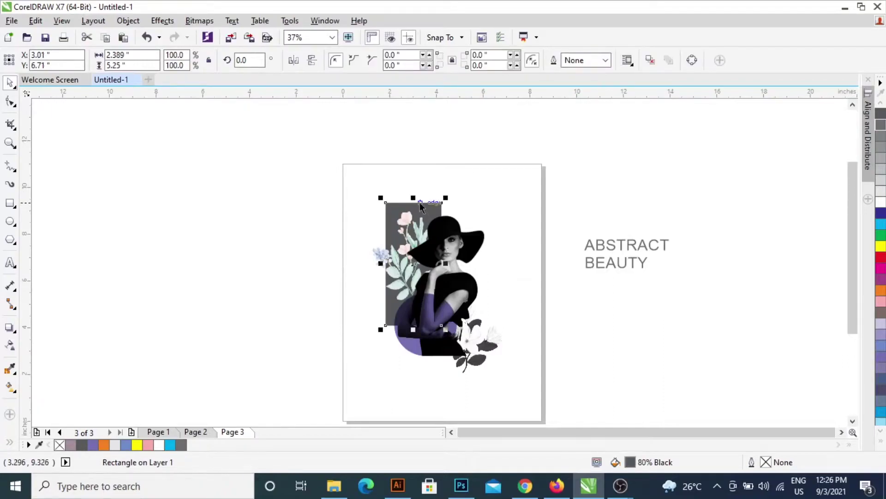
{"action": "left_click_drag", "start_coordinate": [414, 197], "coordinate": [413, 214]}
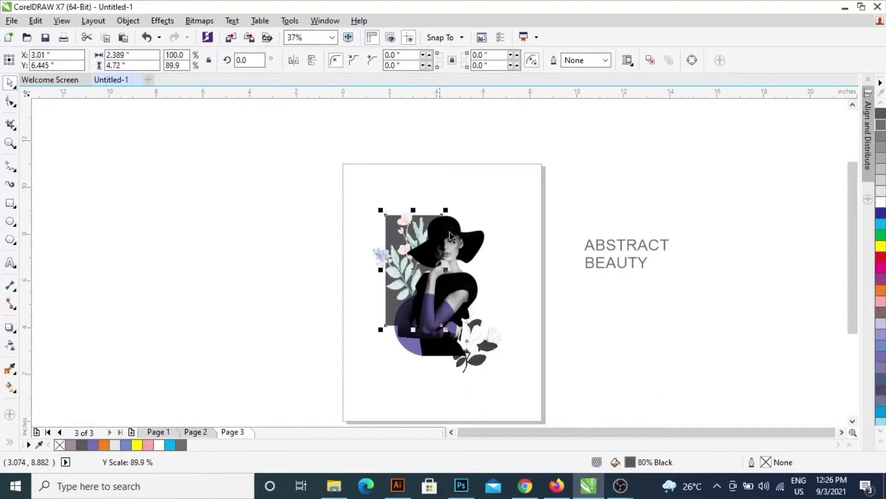
- Draw a small outline-free dark grey circle left of the page
{"action": "left_click", "coordinate": [14, 224]}
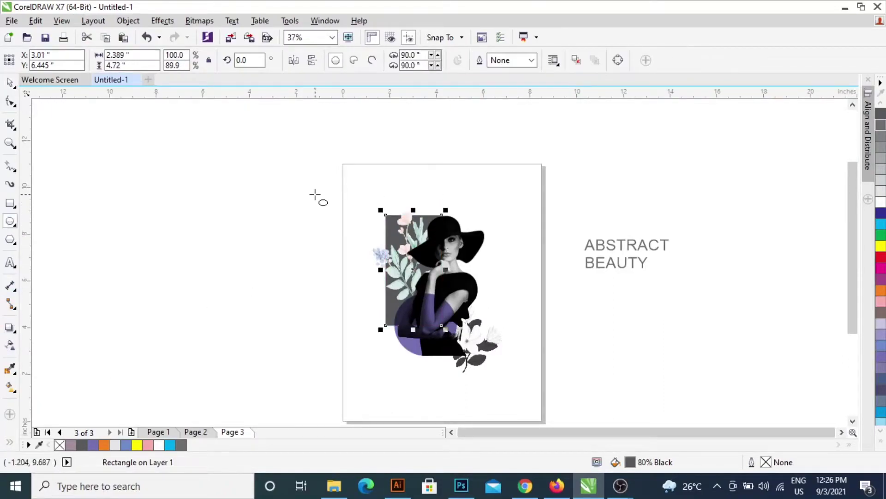
{"action": "left_click_drag", "start_coordinate": [309, 186], "coordinate": [349, 225]}
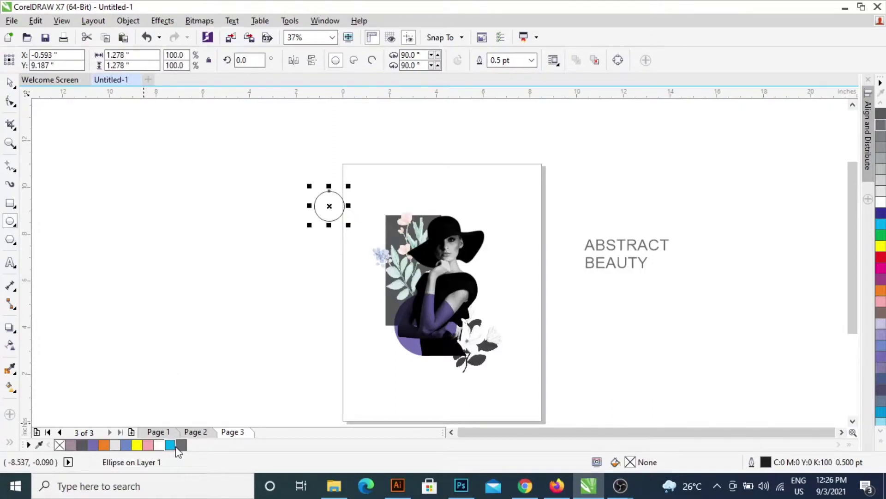
{"action": "left_click", "coordinate": [83, 446]}
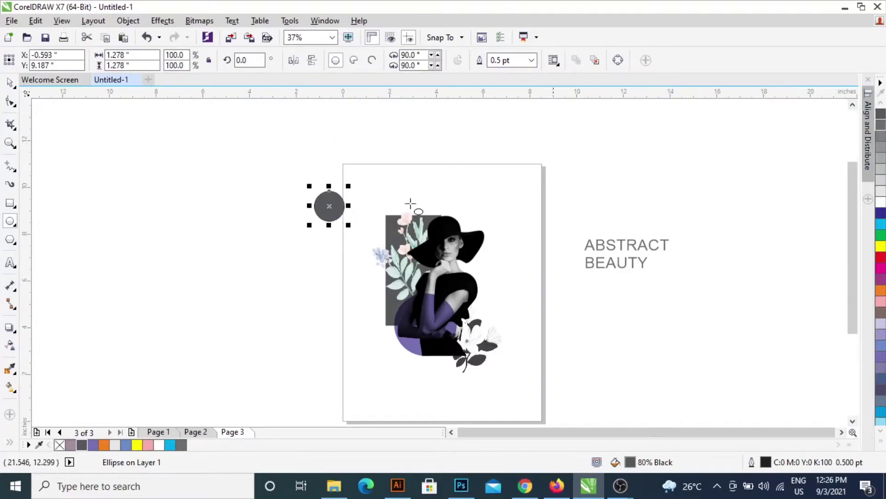
{"action": "right_click", "coordinate": [59, 446]}
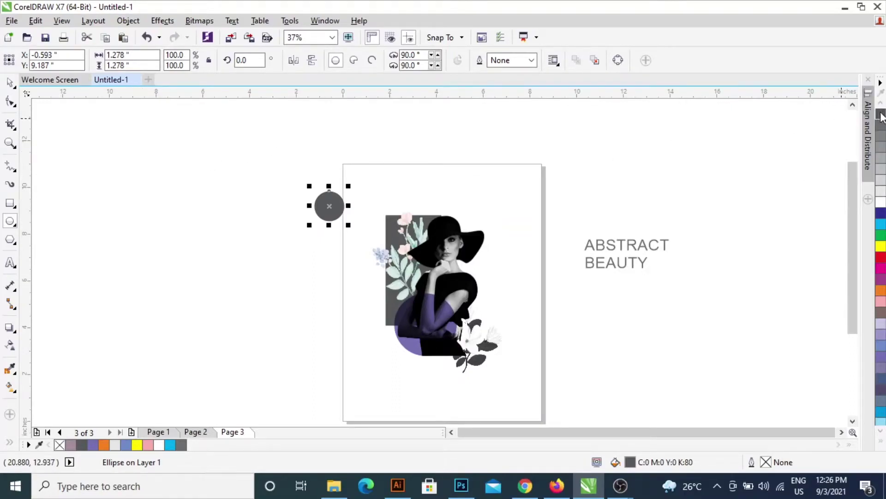
{"action": "left_click", "coordinate": [881, 447]}
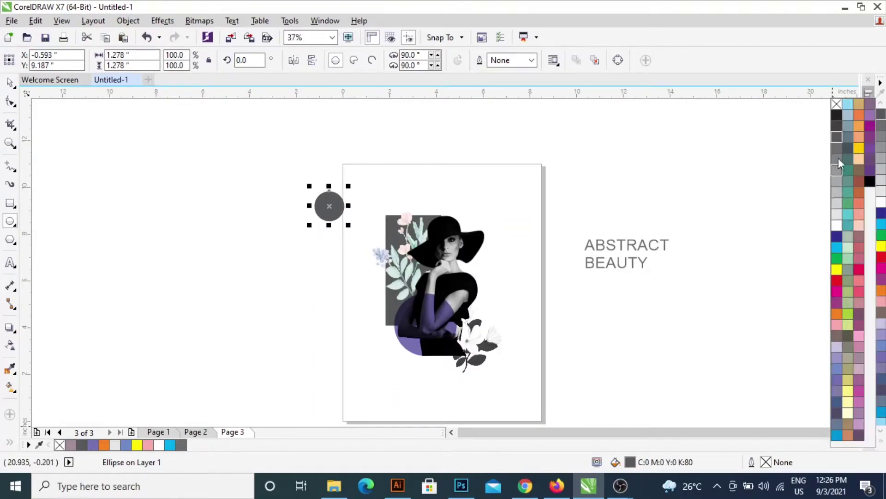
{"action": "left_click", "coordinate": [838, 122]}
{"action": "left_click", "coordinate": [303, 202]}
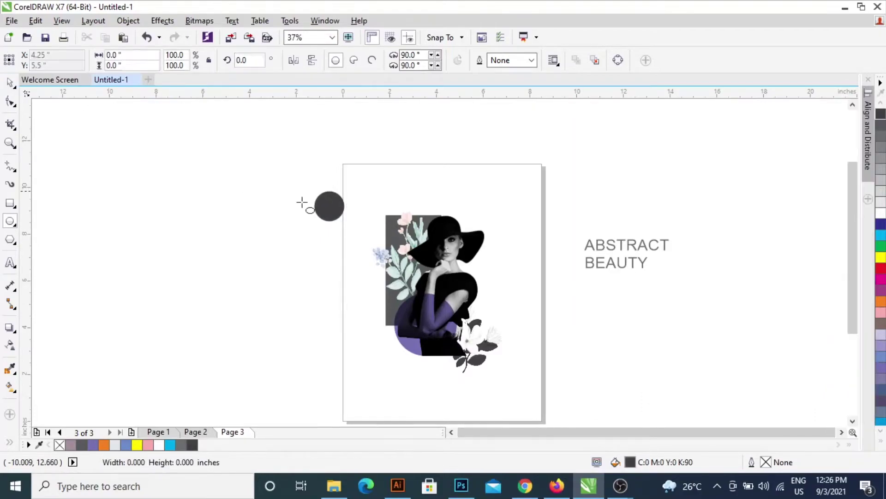
{"action": "left_click", "coordinate": [330, 205]}
- Move the circle above the grey panel, fill it orange and shrink it to about three quarters
{"action": "left_click", "coordinate": [10, 83]}
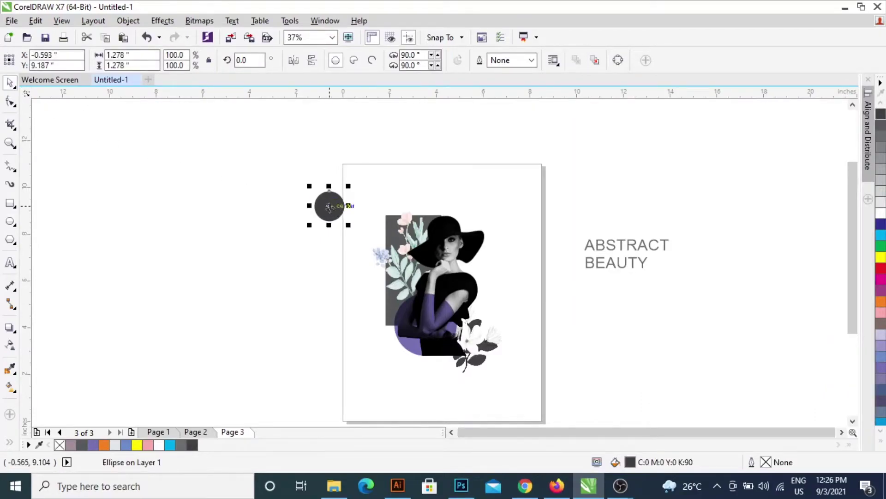
{"action": "left_click_drag", "start_coordinate": [329, 206], "coordinate": [413, 215]}
{"action": "left_click", "coordinate": [104, 445]}
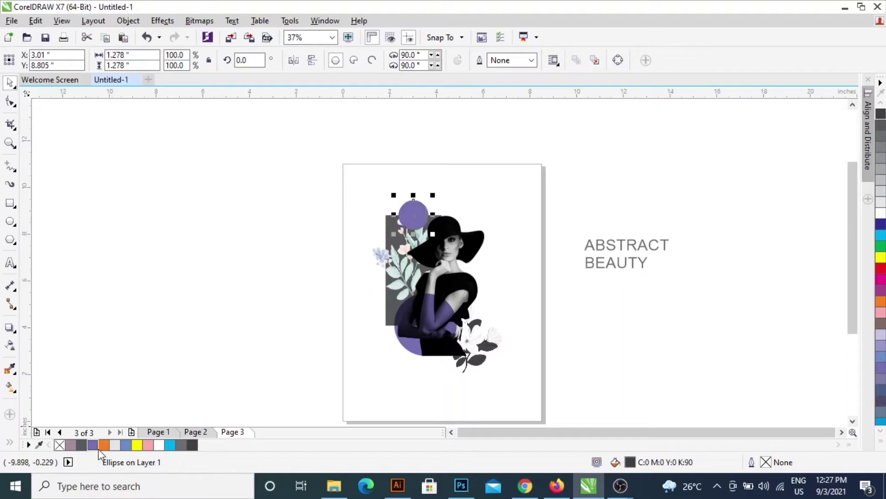
{"action": "mouse_move", "coordinate": [433, 195]}
{"action": "left_mouse_down"}
{"action": "mouse_move", "coordinate": [425, 203]}
{"action": "mouse_move", "coordinate": [410, 190]}
{"action": "mouse_move", "coordinate": [414, 215]}
{"action": "left_mouse_up"}
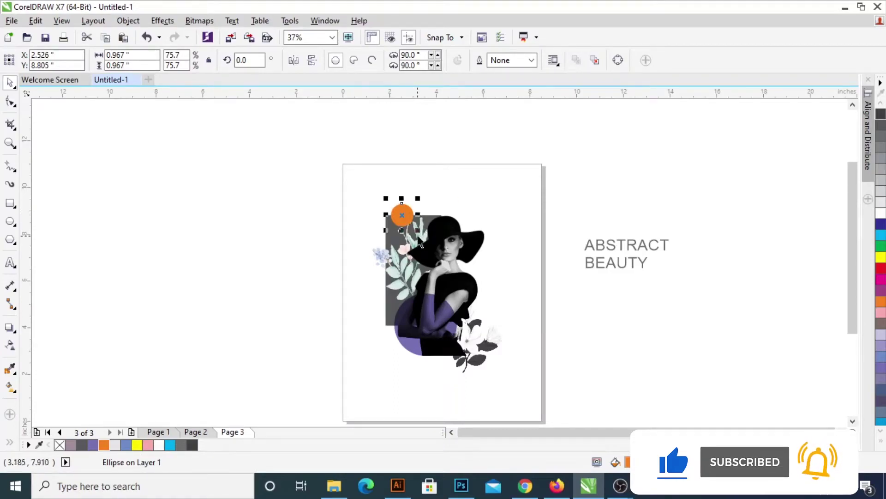
- Apply a Subtract transparency blend to the orange circle and enlarge it over the panel
{"action": "left_click", "coordinate": [10, 346]}
{"action": "left_click", "coordinate": [128, 62]}
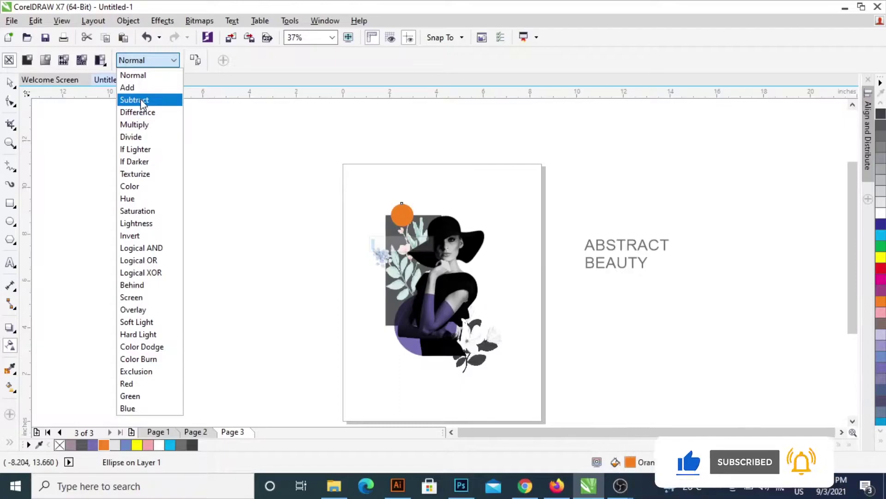
{"action": "left_click", "coordinate": [138, 100]}
{"action": "left_click", "coordinate": [10, 83]}
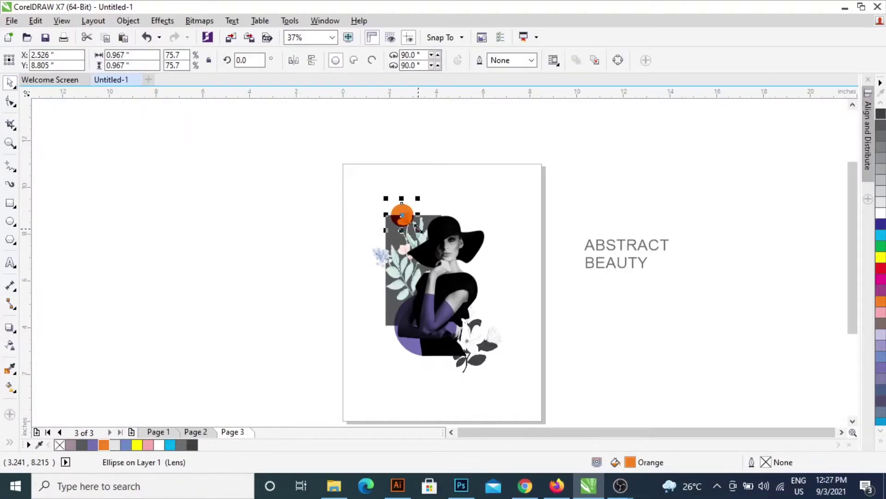
{"action": "left_click_drag", "start_coordinate": [418, 228], "coordinate": [429, 241]}
{"action": "left_click", "coordinate": [257, 237]}
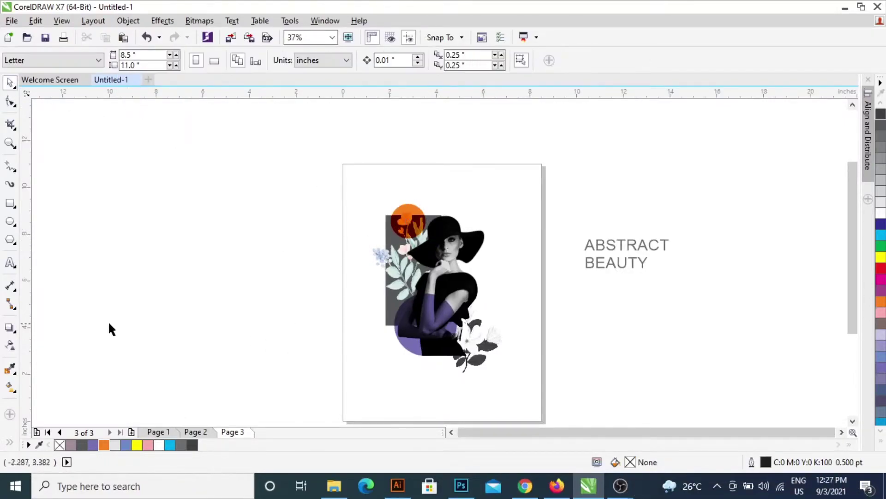
{"action": "left_click", "coordinate": [11, 203]}
- Draw a thin tall rectangle and round its corners into a pill shape
{"action": "left_click_drag", "start_coordinate": [366, 306], "coordinate": [363, 318]}
{"action": "scroll", "coordinate": [365, 307], "scroll_direction": "up", "scroll_amount": 1}
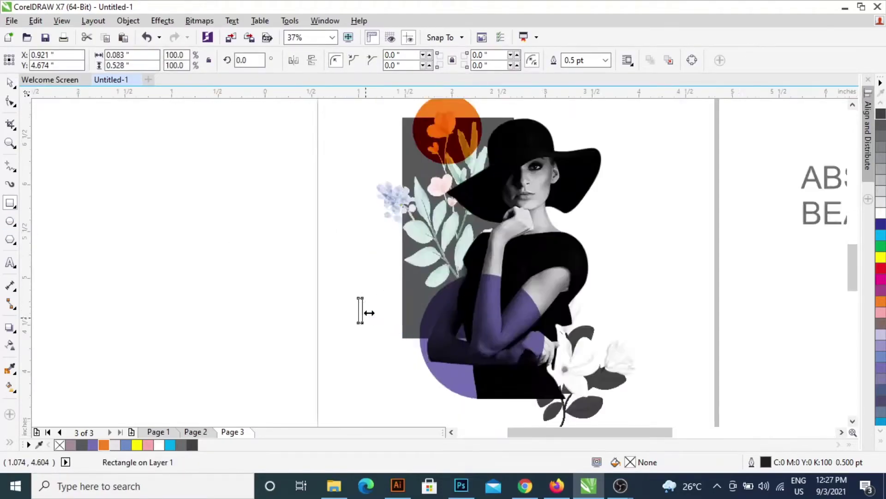
{"action": "scroll", "coordinate": [367, 311], "scroll_direction": "up", "scroll_amount": 3}
{"action": "left_click", "coordinate": [12, 103]}
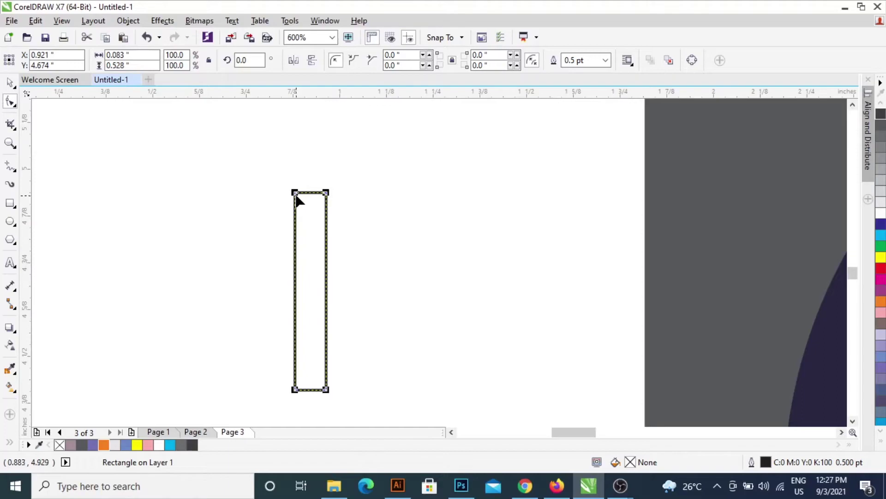
{"action": "left_click_drag", "start_coordinate": [296, 194], "coordinate": [309, 257]}
{"action": "left_click", "coordinate": [10, 85]}
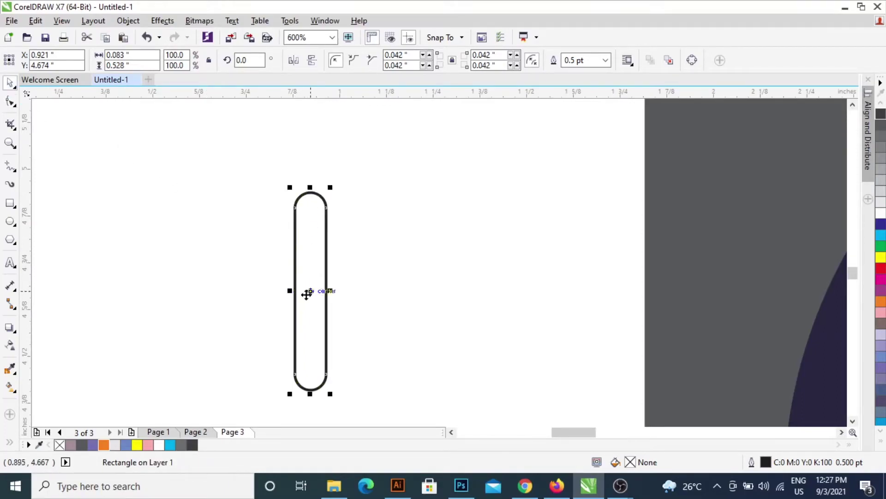
- Weld the pill with a 90°-rotated copy into a cross
{"action": "left_click", "coordinate": [303, 226]}
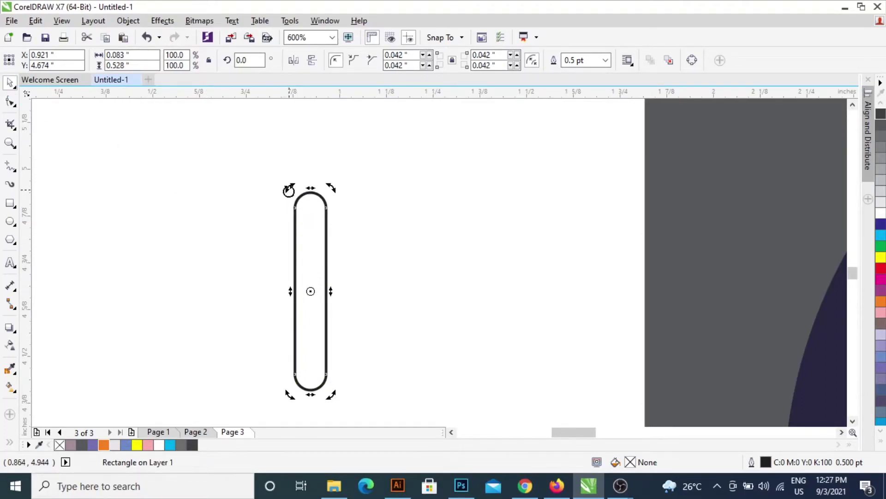
{"action": "mouse_move", "coordinate": [289, 190]}
{"action": "left_mouse_down"}
{"action": "mouse_move", "coordinate": [384, 245]}
{"action": "mouse_move", "coordinate": [388, 272]}
{"action": "left_mouse_up"}
{"action": "left_click", "coordinate": [317, 227], "text": "shift"}
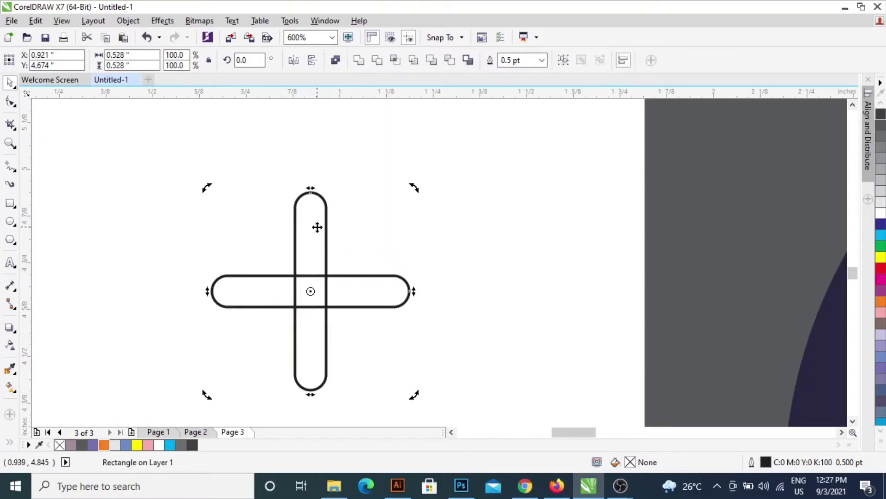
{"action": "left_click", "coordinate": [358, 61]}
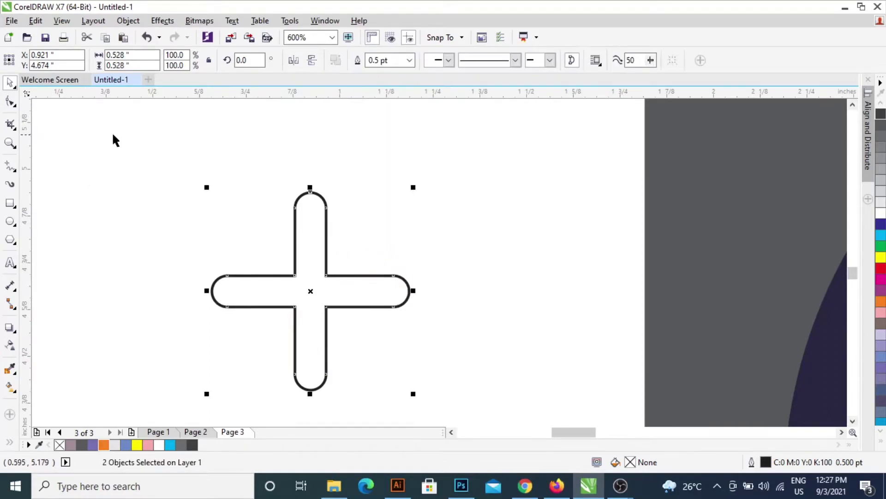
- Rotate the cross 315° into an X, filled orange with no outline
{"action": "left_click", "coordinate": [314, 292]}
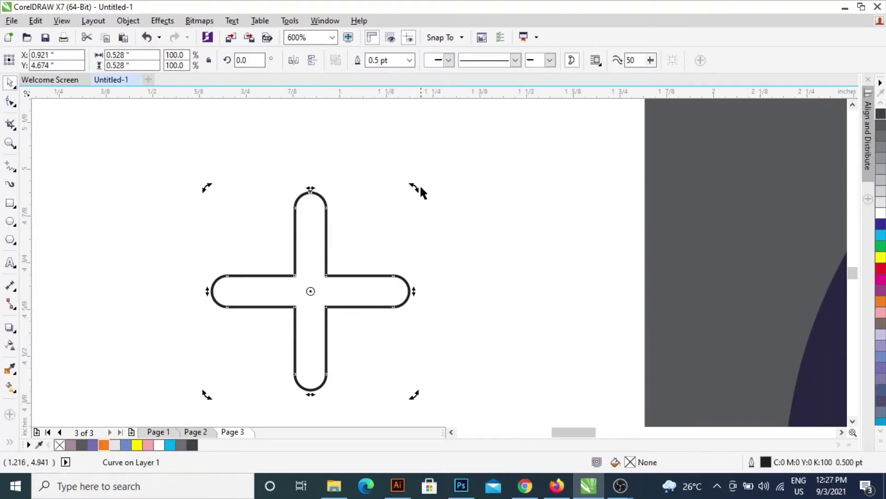
{"action": "left_click_drag", "start_coordinate": [413, 187], "coordinate": [433, 298]}
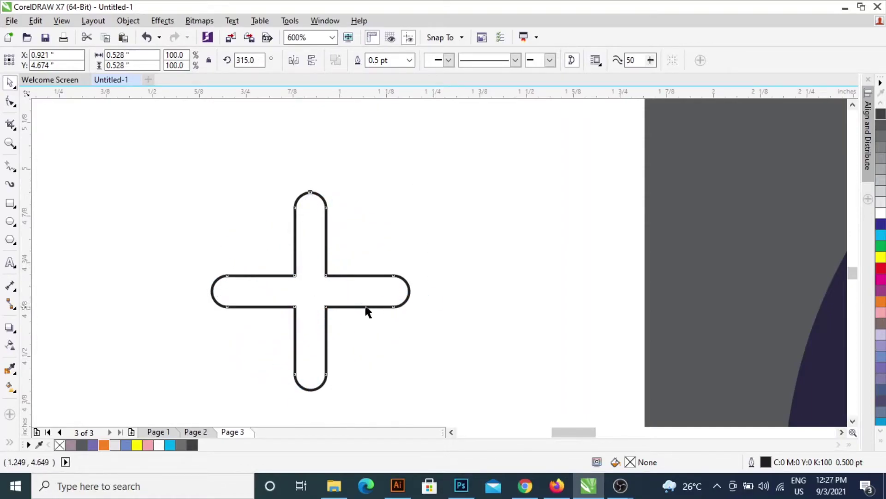
{"action": "scroll", "coordinate": [327, 297], "scroll_direction": "down", "scroll_amount": 1}
{"action": "scroll", "coordinate": [323, 298], "scroll_direction": "down", "scroll_amount": 1}
{"action": "left_click", "coordinate": [92, 444]}
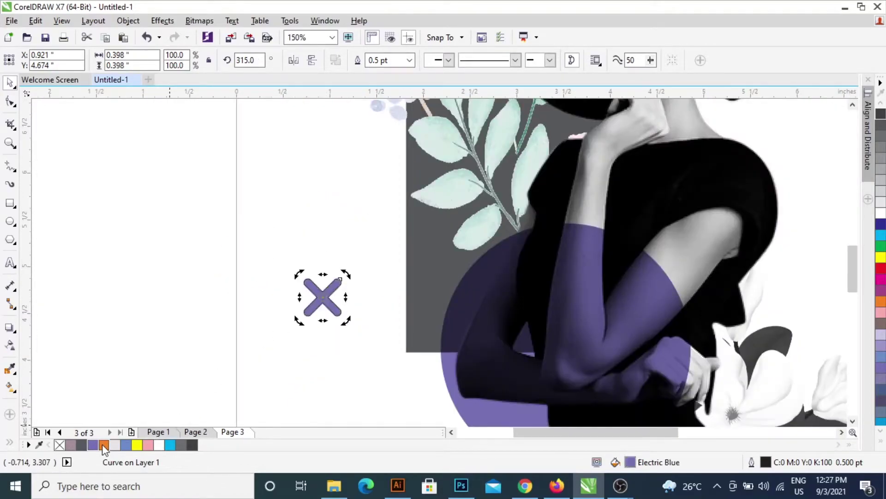
{"action": "left_click", "coordinate": [104, 445]}
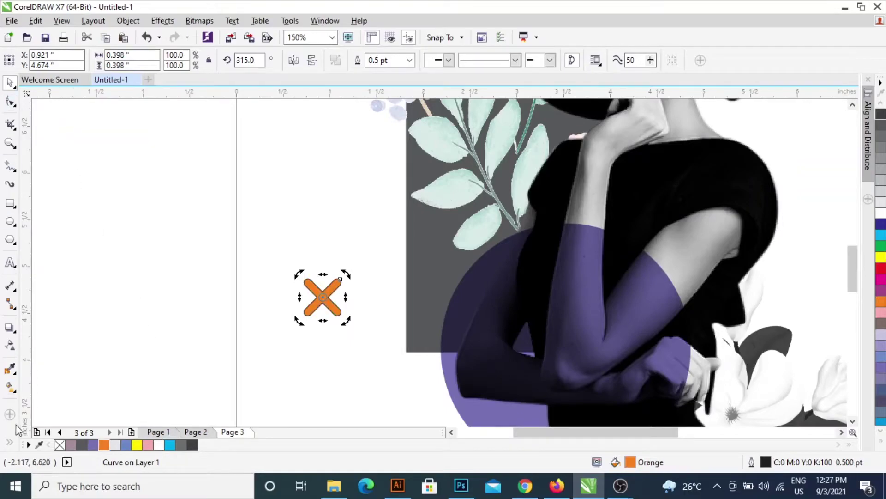
{"action": "right_click", "coordinate": [64, 446]}
- Duplicate the orange X beside itself and group the two X's
{"action": "left_click", "coordinate": [337, 302]}
{"action": "left_click_drag", "start_coordinate": [323, 300], "coordinate": [256, 301]}
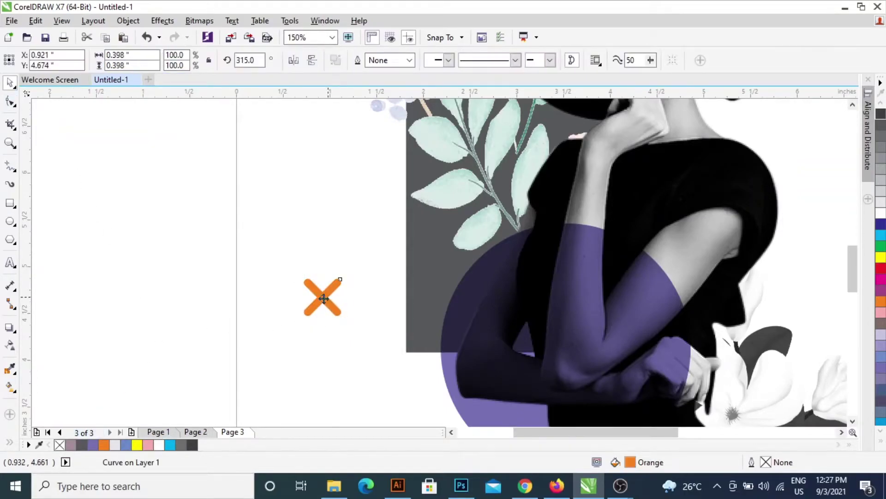
{"action": "right_click", "coordinate": [256, 301]}
{"action": "scroll", "coordinate": [254, 342], "scroll_direction": "down", "scroll_amount": 2}
{"action": "left_click_drag", "start_coordinate": [182, 272], "coordinate": [307, 341]}
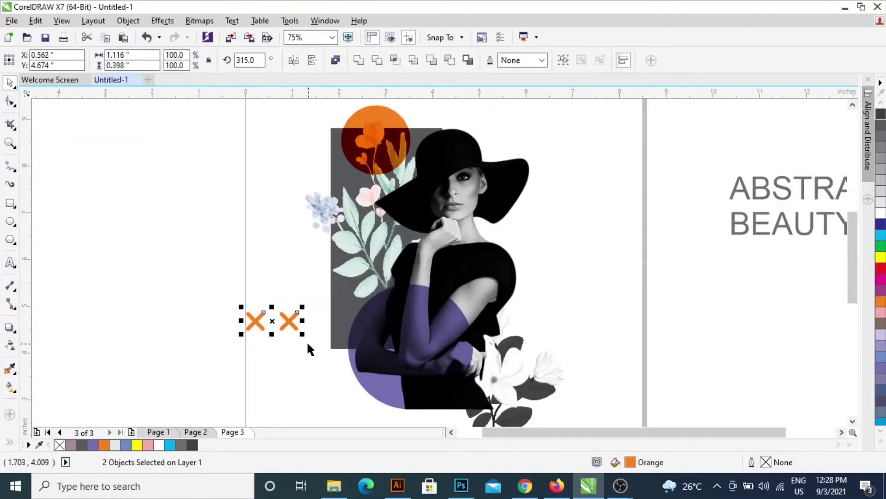
{"action": "left_click", "coordinate": [560, 61]}
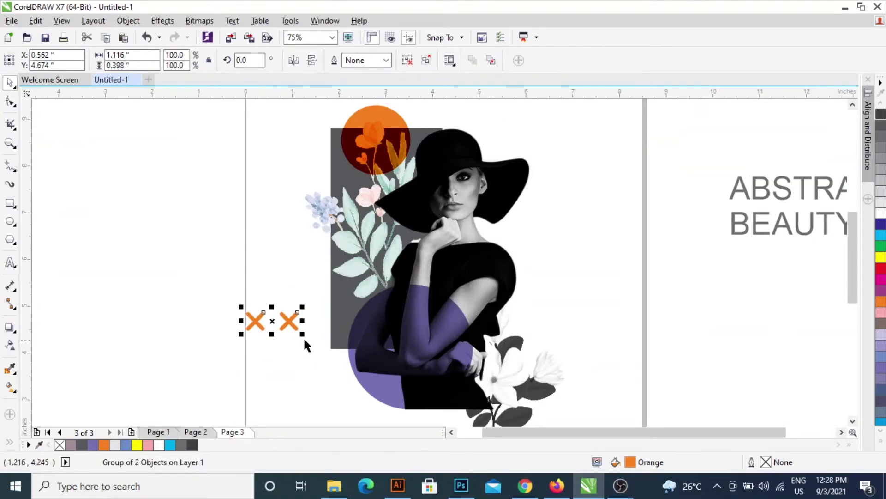
- Shrink the X pair to about a third and place it below the purple shape
{"action": "mouse_move", "coordinate": [304, 336]}
{"action": "left_mouse_down"}
{"action": "mouse_move", "coordinate": [263, 319]}
{"action": "mouse_move", "coordinate": [356, 409]}
{"action": "left_mouse_up"}
{"action": "left_click", "coordinate": [258, 319]}
{"action": "scroll", "coordinate": [304, 343], "scroll_direction": "down", "scroll_amount": 1}
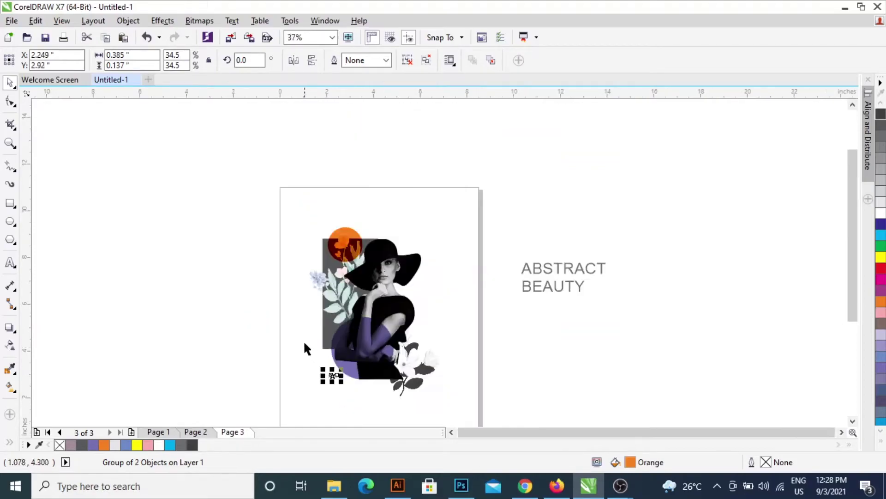
- Place a tilted copy of the X pair to the right of the woman
{"action": "left_click_drag", "start_coordinate": [336, 377], "coordinate": [433, 297]}
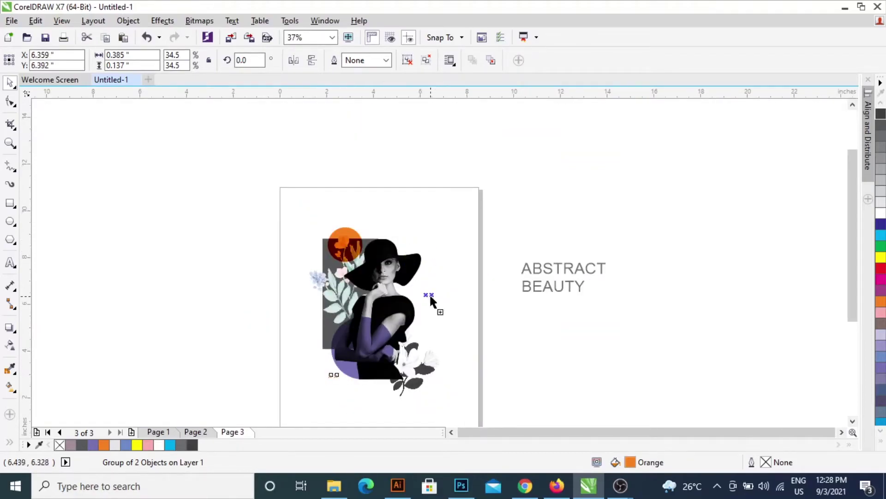
{"action": "left_click", "coordinate": [433, 296]}
{"action": "left_click_drag", "start_coordinate": [440, 289], "coordinate": [445, 315]}
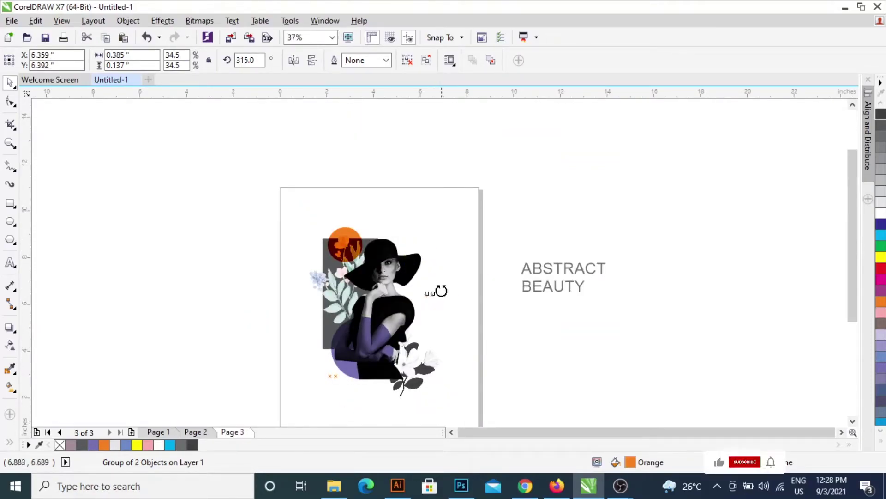
{"action": "left_click", "coordinate": [445, 309]}
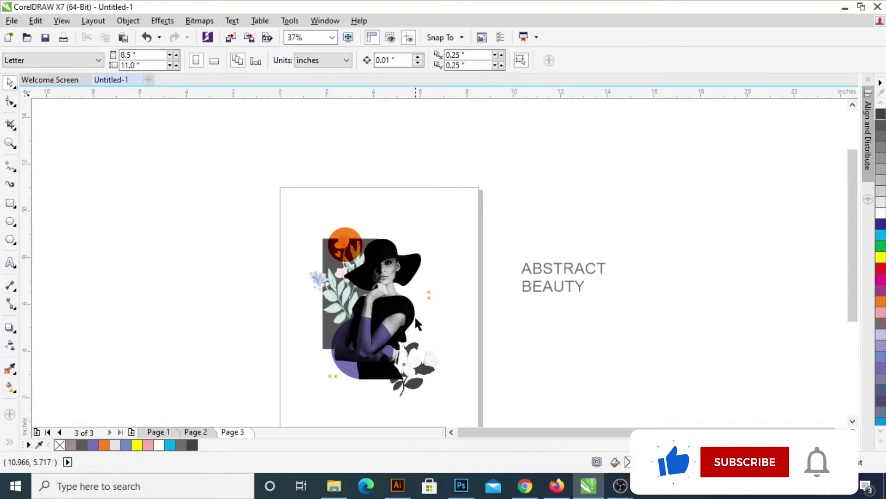
{"action": "scroll", "coordinate": [455, 268], "scroll_direction": "up", "scroll_amount": 2}
{"action": "scroll", "coordinate": [426, 304], "scroll_direction": "down", "scroll_amount": 2}
- Draw a tall, slightly shortened orange bar over the woman with no outline
{"action": "left_click", "coordinate": [9, 203]}
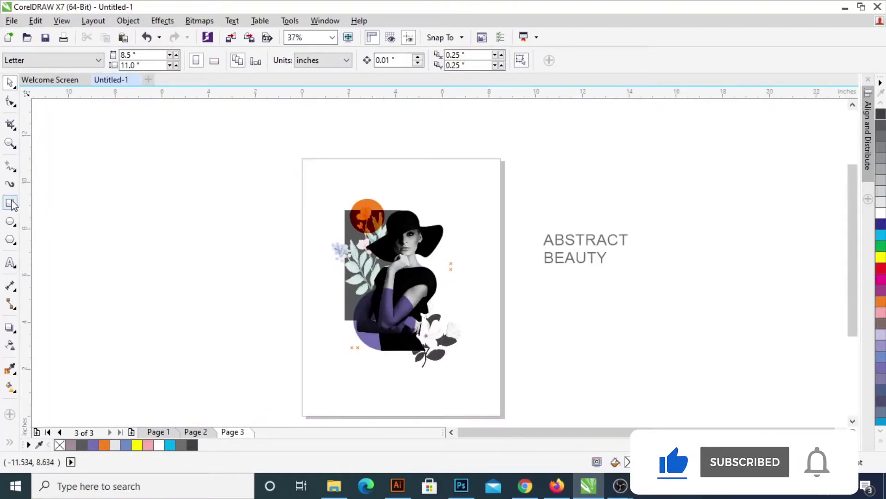
{"action": "left_click_drag", "start_coordinate": [406, 184], "coordinate": [445, 296]}
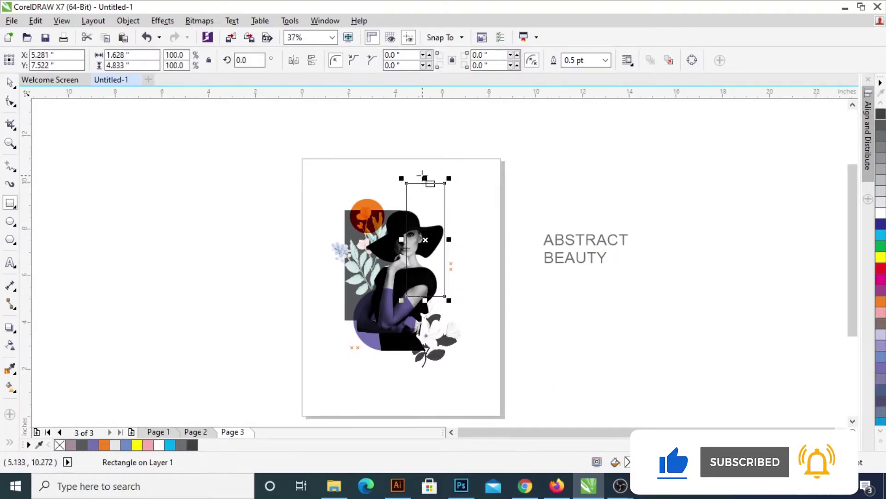
{"action": "left_click_drag", "start_coordinate": [424, 178], "coordinate": [425, 189]}
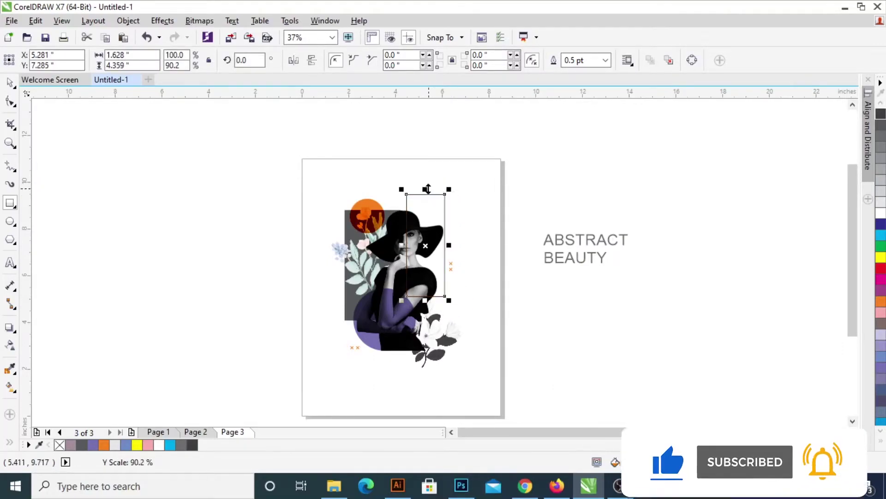
{"action": "left_click", "coordinate": [881, 303]}
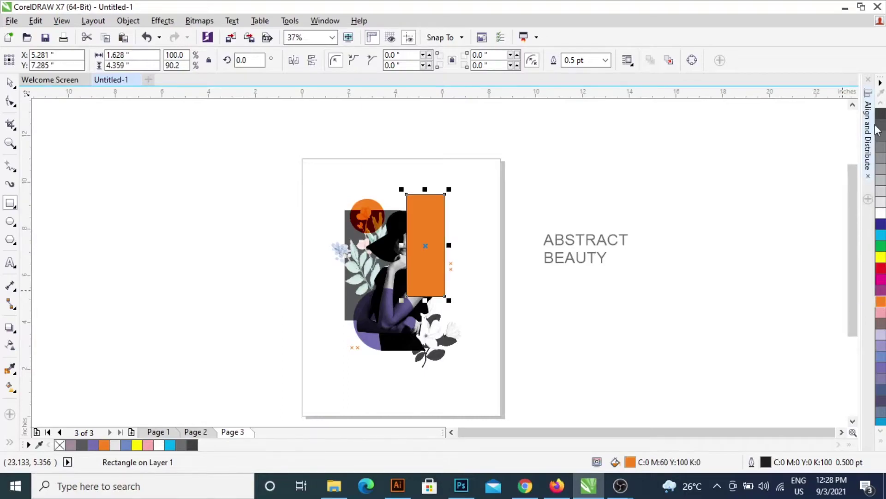
{"action": "right_click", "coordinate": [59, 444]}
- Give the orange bar a downward linear transparency fade in Multiply mode
{"action": "left_click", "coordinate": [11, 344]}
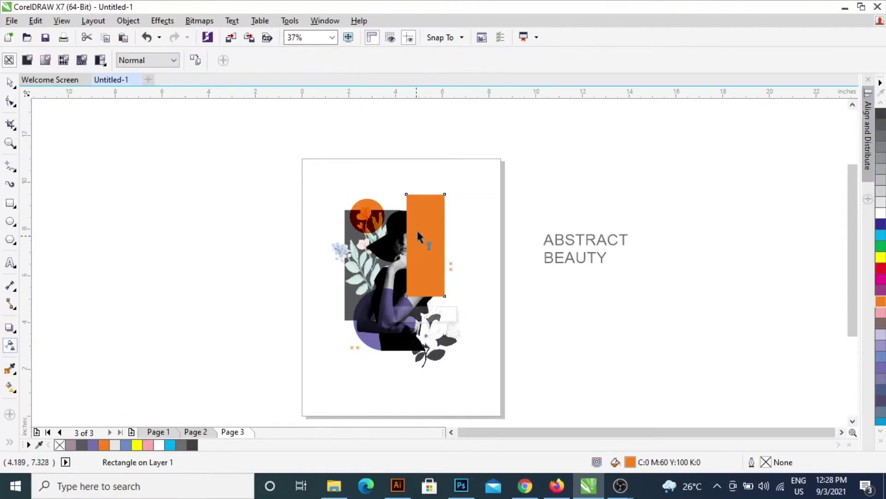
{"action": "mouse_move", "coordinate": [424, 194]}
{"action": "left_mouse_down"}
{"action": "mouse_move", "coordinate": [447, 278]}
{"action": "mouse_move", "coordinate": [425, 296]}
{"action": "left_mouse_up"}
{"action": "left_click_drag", "start_coordinate": [425, 194], "coordinate": [417, 218]}
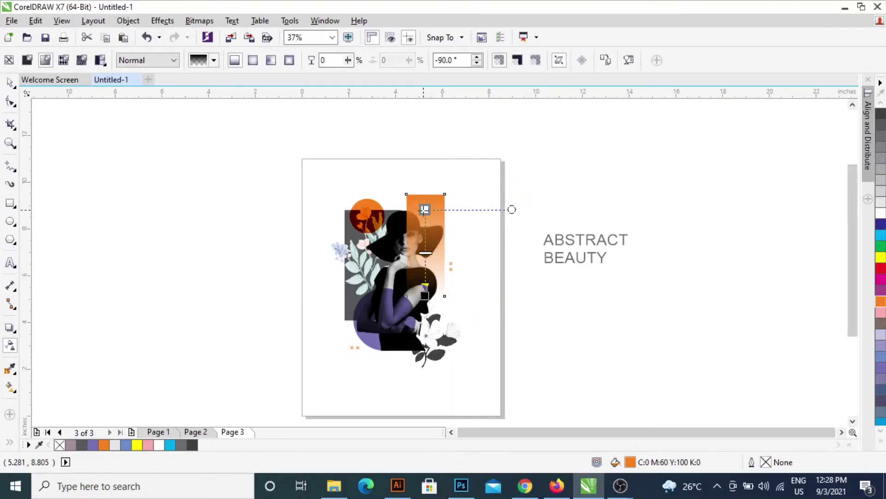
{"action": "left_click", "coordinate": [147, 60]}
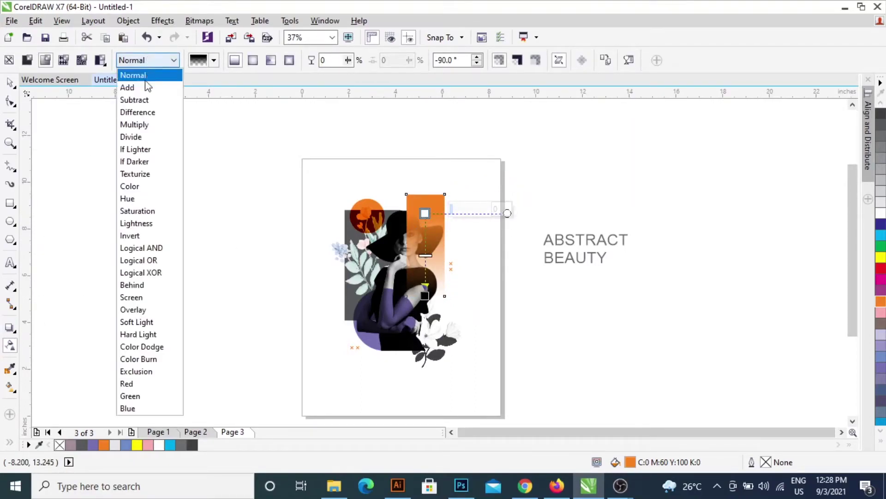
{"action": "left_click", "coordinate": [138, 121]}
{"action": "key", "text": "space"}
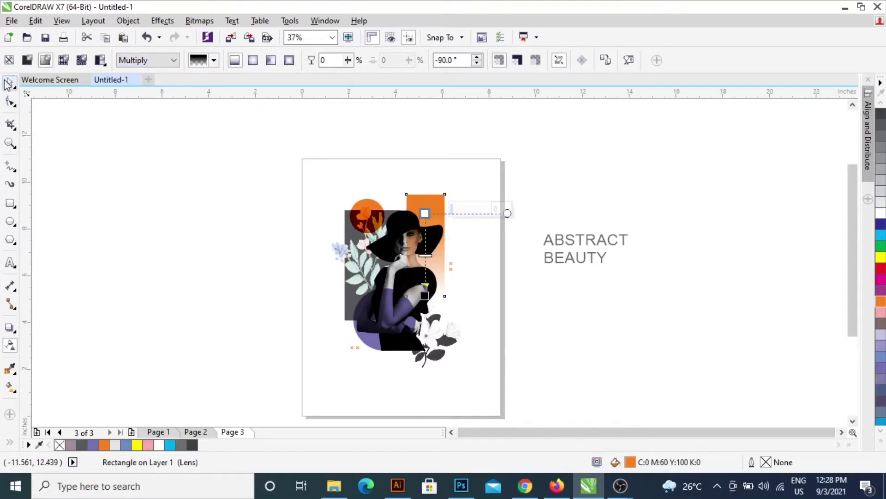
{"action": "left_click", "coordinate": [77, 169]}
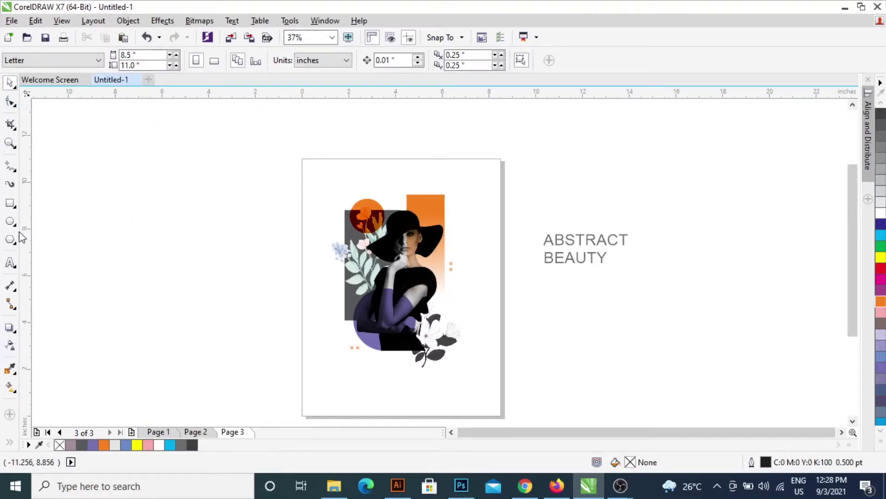
- Draw an outline-free cyan circle over the artwork's lower right
{"action": "left_click", "coordinate": [10, 220]}
{"action": "left_click_drag", "start_coordinate": [474, 278], "coordinate": [564, 368]}
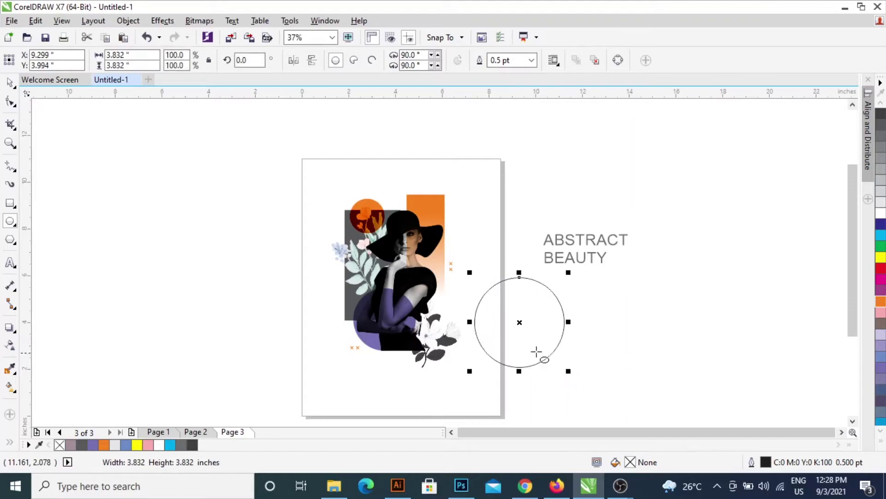
{"action": "left_click_drag", "start_coordinate": [520, 321], "coordinate": [434, 323]}
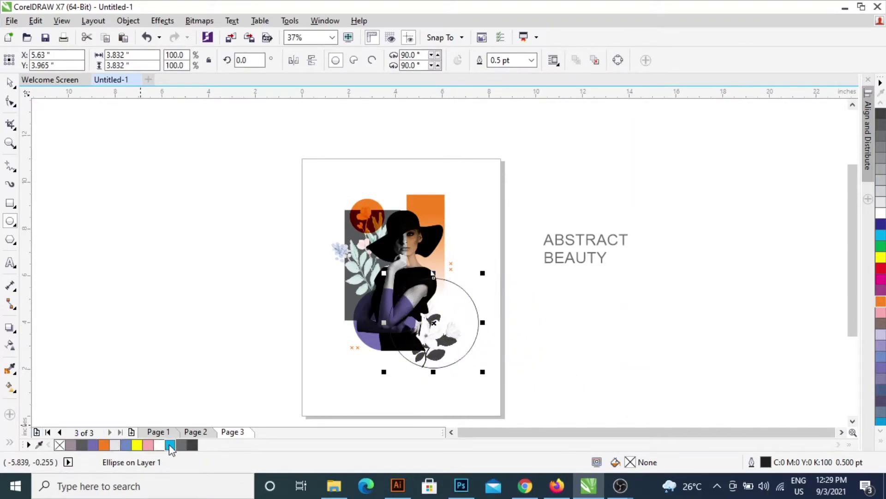
{"action": "left_click", "coordinate": [170, 445]}
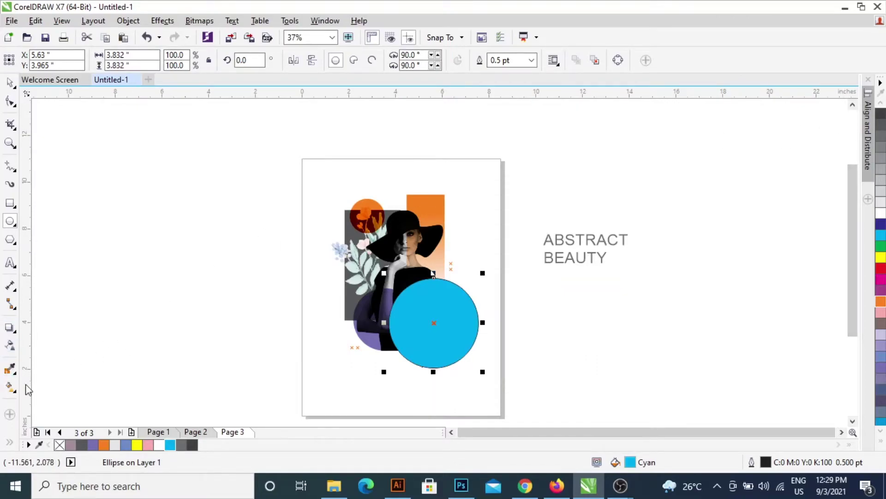
{"action": "right_click", "coordinate": [59, 445]}
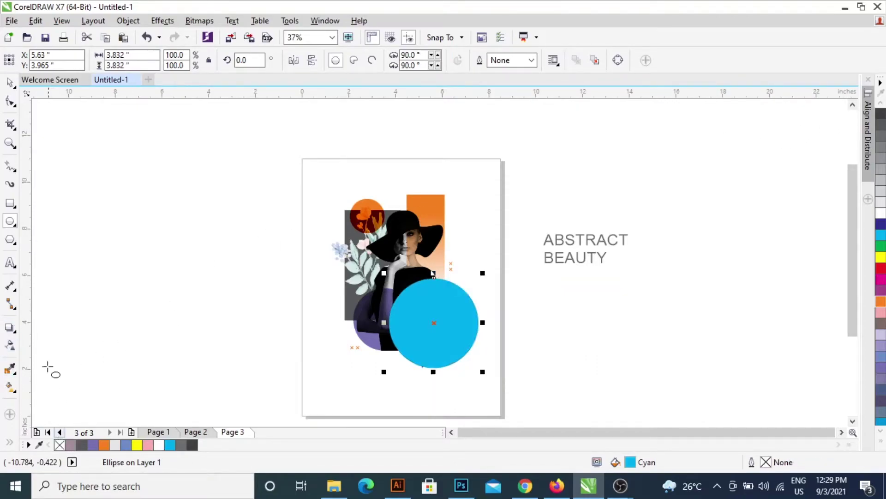
- Set the circle's transparency to Texturize, send it to back of layer, and shrink it to 84%
{"action": "left_click", "coordinate": [9, 346]}
{"action": "left_click", "coordinate": [143, 60]}
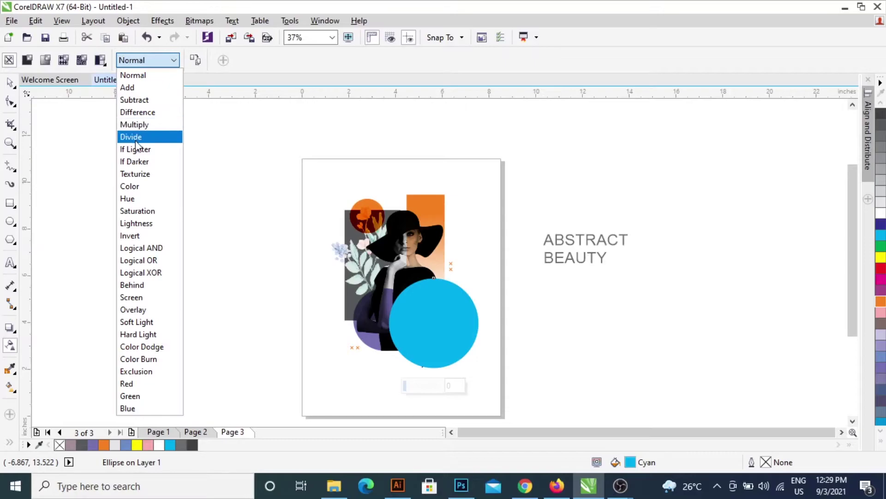
{"action": "left_click", "coordinate": [136, 173]}
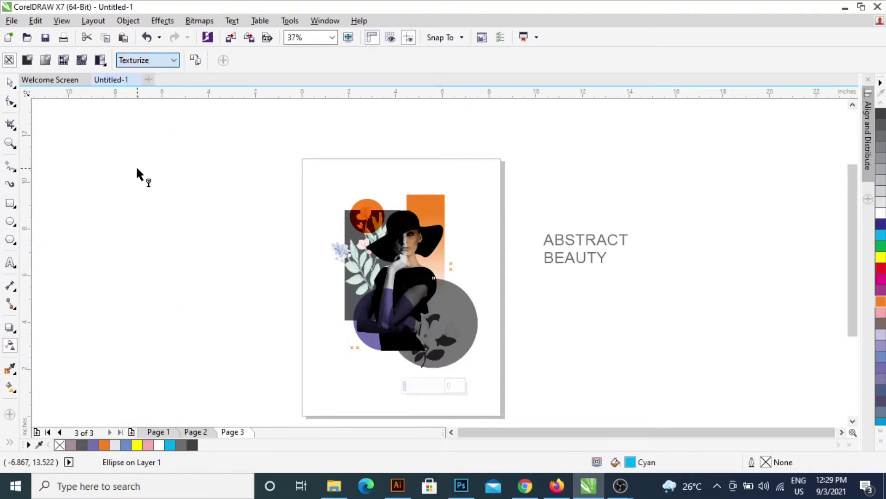
{"action": "left_click", "coordinate": [9, 82]}
{"action": "right_click", "coordinate": [459, 302]}
{"action": "mouse_move", "coordinate": [493, 327]}
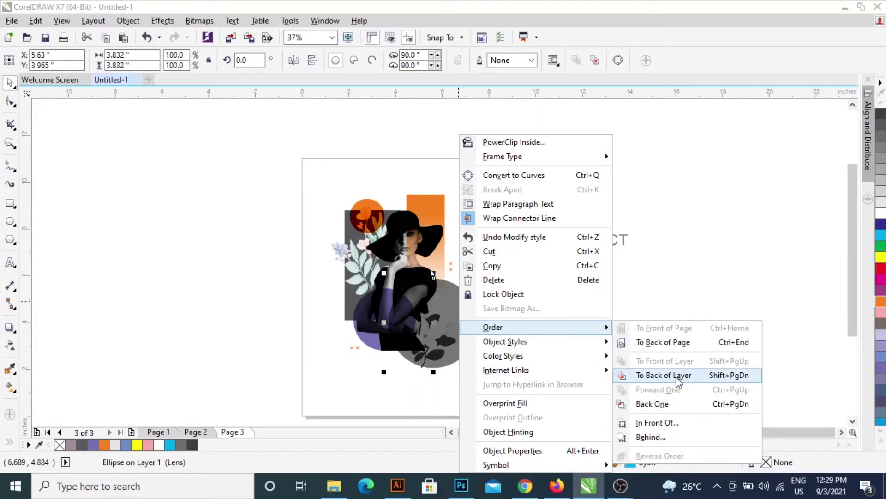
{"action": "left_click", "coordinate": [677, 375]}
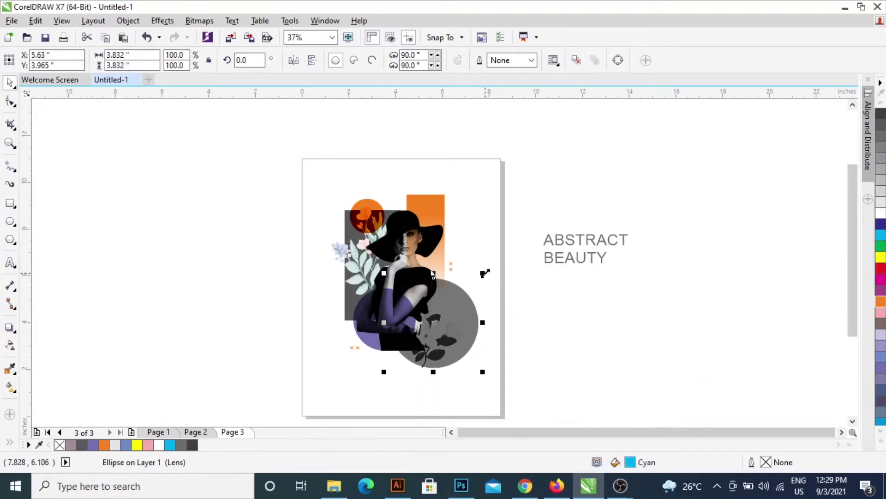
{"action": "left_click_drag", "start_coordinate": [485, 273], "coordinate": [468, 287]}
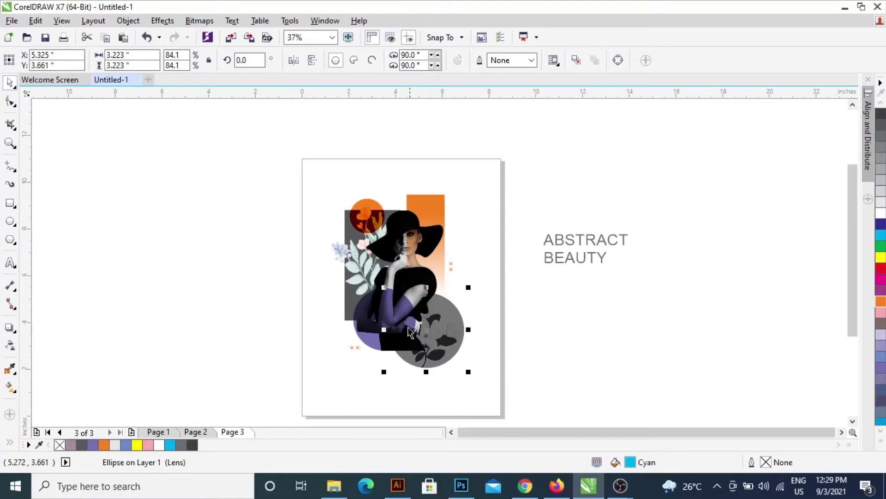
- Try red, purple, dark blue, green and other fill colours on the circle
{"action": "left_click", "coordinate": [882, 271]}
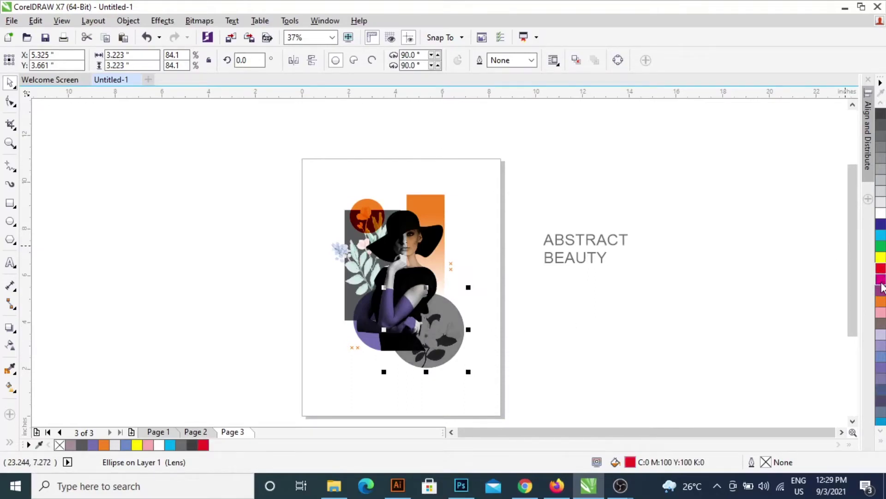
{"action": "left_click", "coordinate": [882, 291]}
{"action": "left_click", "coordinate": [883, 230]}
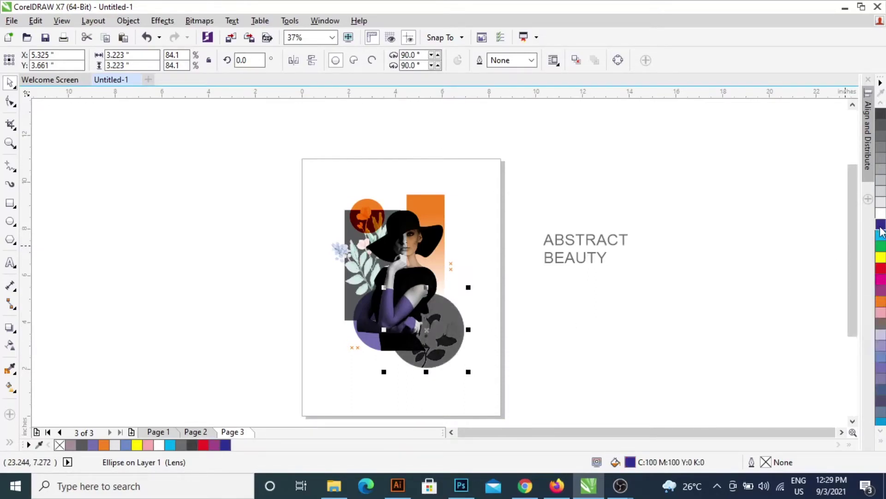
{"action": "left_click", "coordinate": [883, 248]}
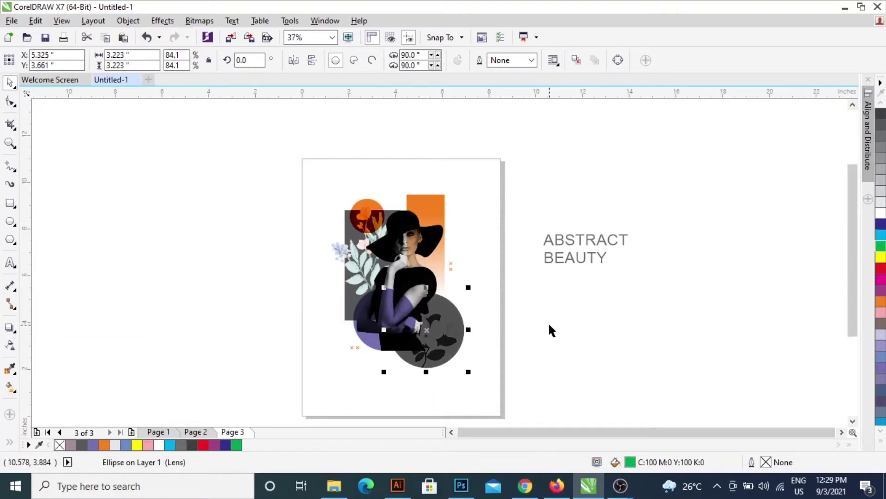
{"action": "left_click", "coordinate": [880, 260]}
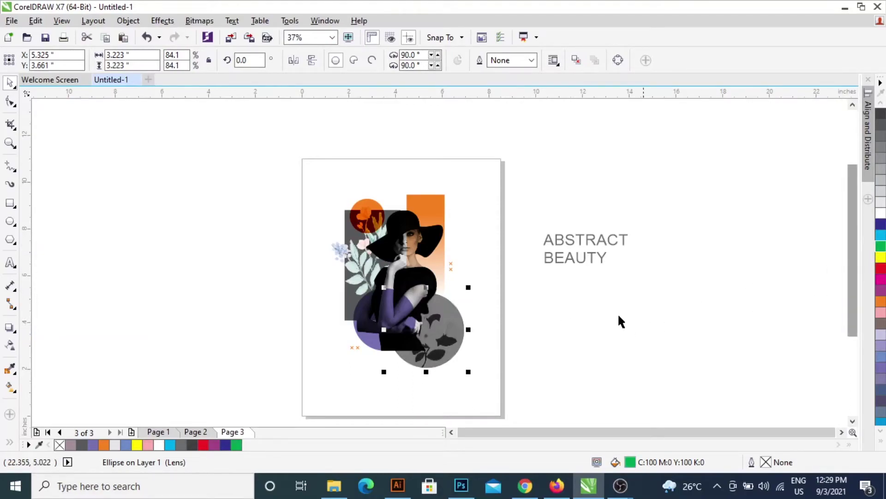
{"action": "left_click", "coordinate": [572, 316]}
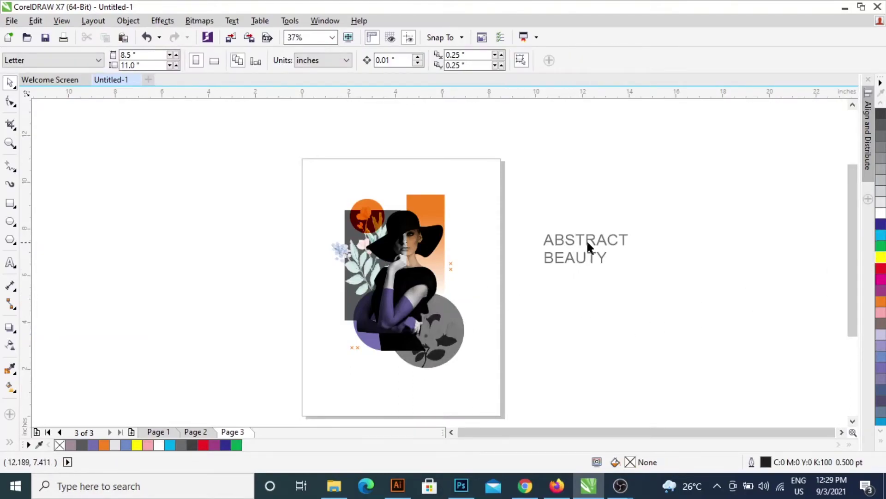
- Move the ABSTRACT BEAUTY text onto the artwork, set it in Impact, and nudge it down
{"action": "left_click_drag", "start_coordinate": [588, 245], "coordinate": [457, 292]}
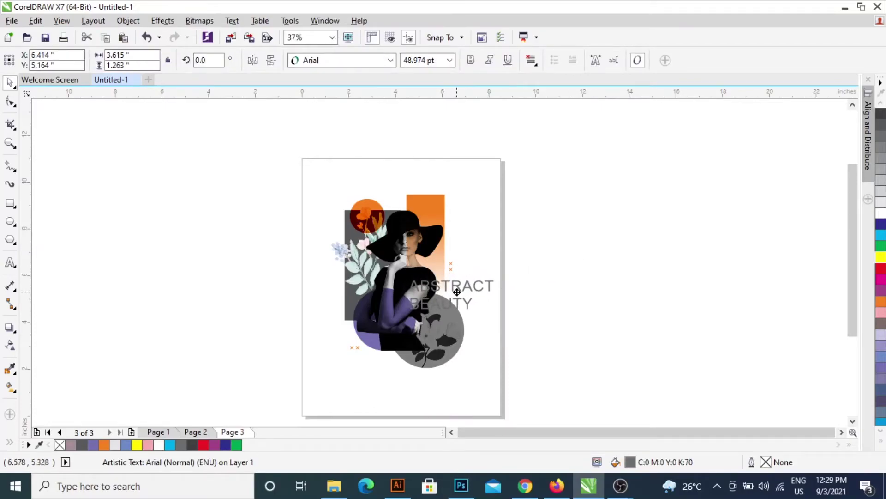
{"action": "left_click", "coordinate": [347, 60]}
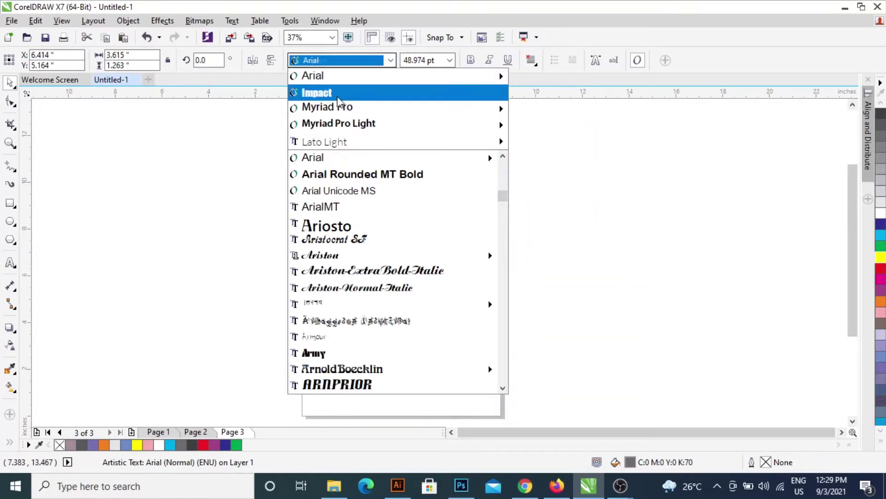
{"action": "left_click", "coordinate": [323, 91]}
{"action": "scroll", "coordinate": [446, 306], "scroll_direction": "up", "scroll_amount": 2}
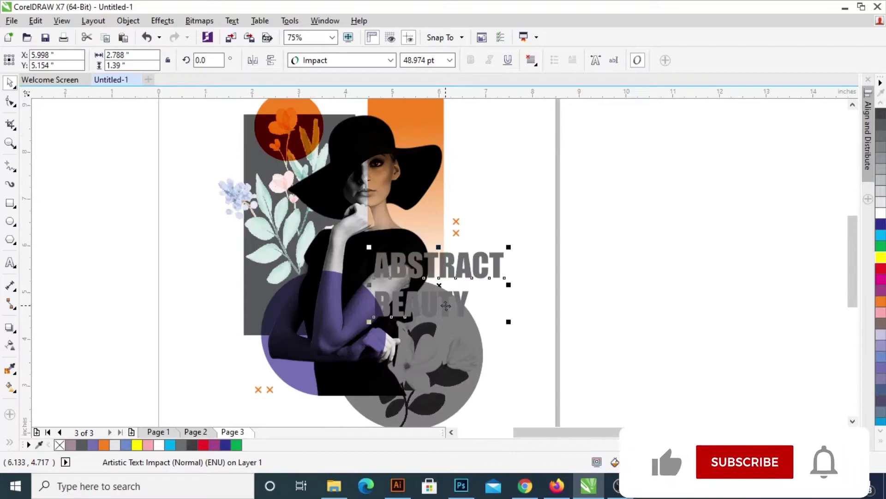
{"action": "left_click", "coordinate": [10, 100]}
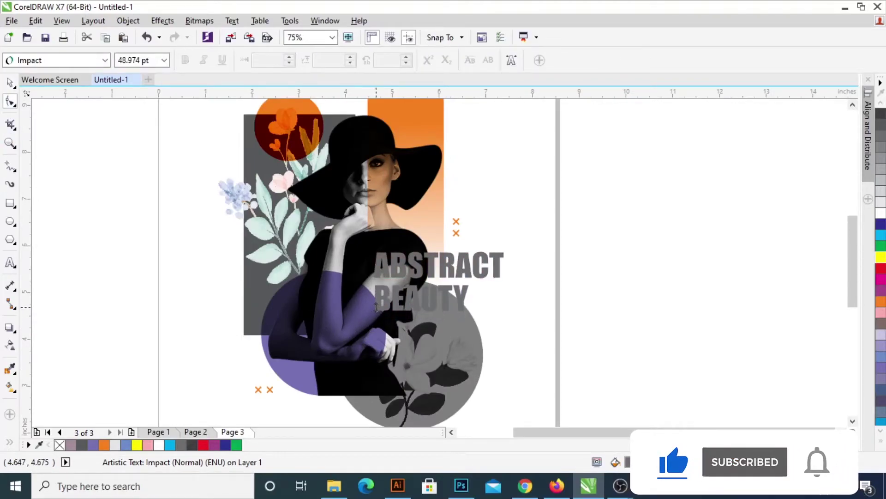
{"action": "left_click", "coordinate": [375, 305]}
{"action": "key", "text": "space"}
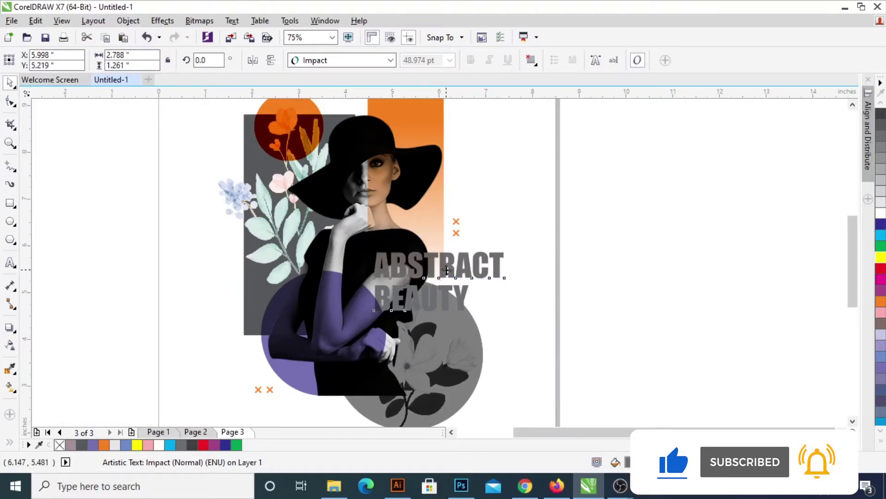
{"action": "left_click_drag", "start_coordinate": [446, 270], "coordinate": [446, 273]}
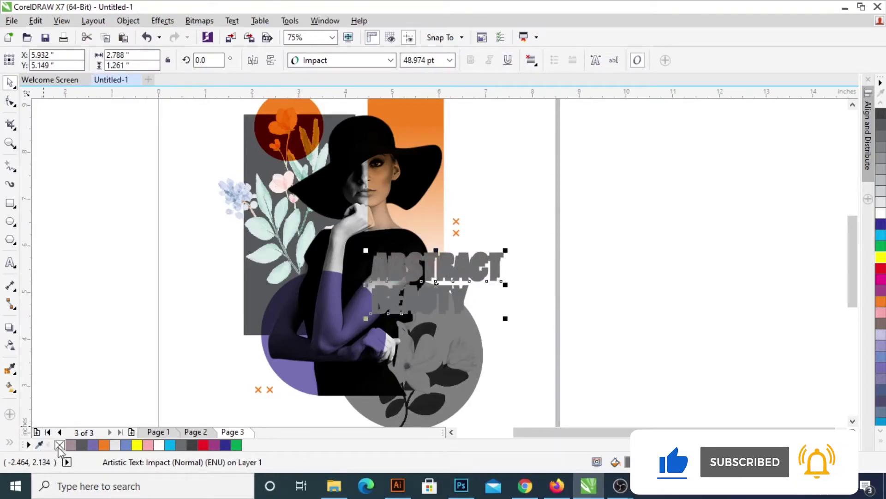
- Make one text copy outline-only with no fill, and fill the grey copy red
{"action": "right_click", "coordinate": [114, 446]}
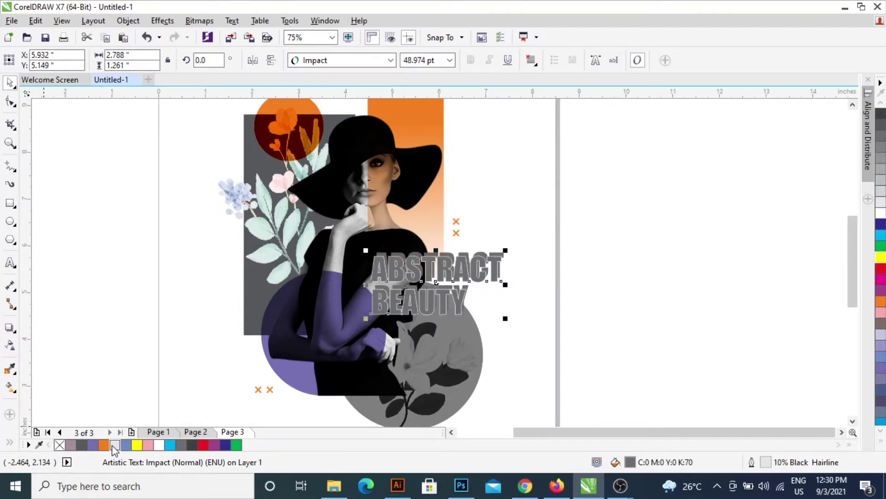
{"action": "left_click", "coordinate": [60, 445]}
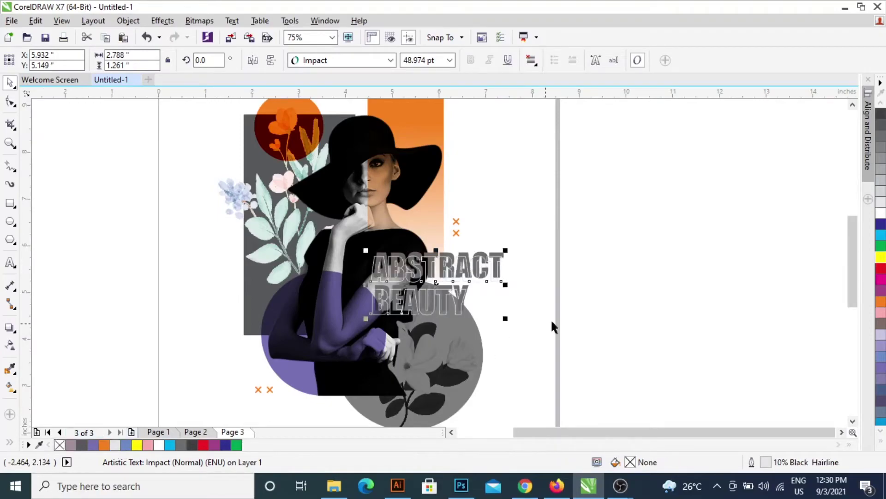
{"action": "left_click", "coordinate": [659, 267]}
{"action": "scroll", "coordinate": [519, 242], "scroll_direction": "up", "scroll_amount": 2}
{"action": "left_click", "coordinate": [484, 270]}
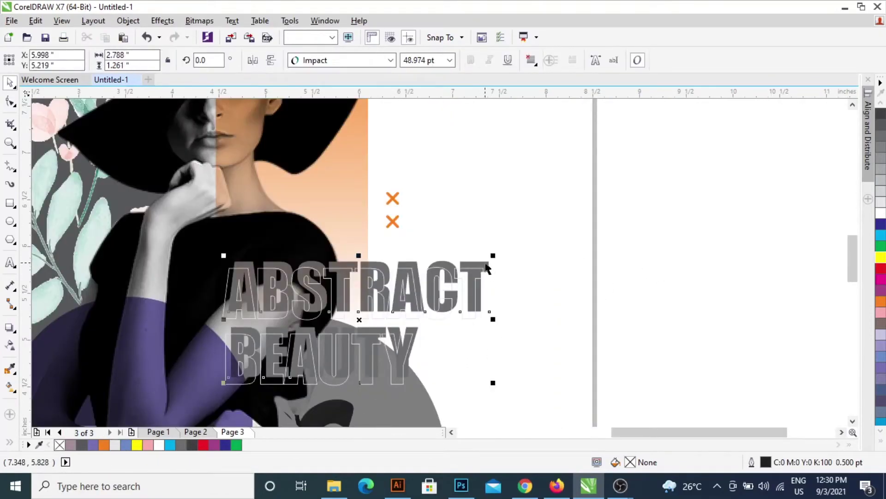
{"action": "left_click", "coordinate": [881, 270]}
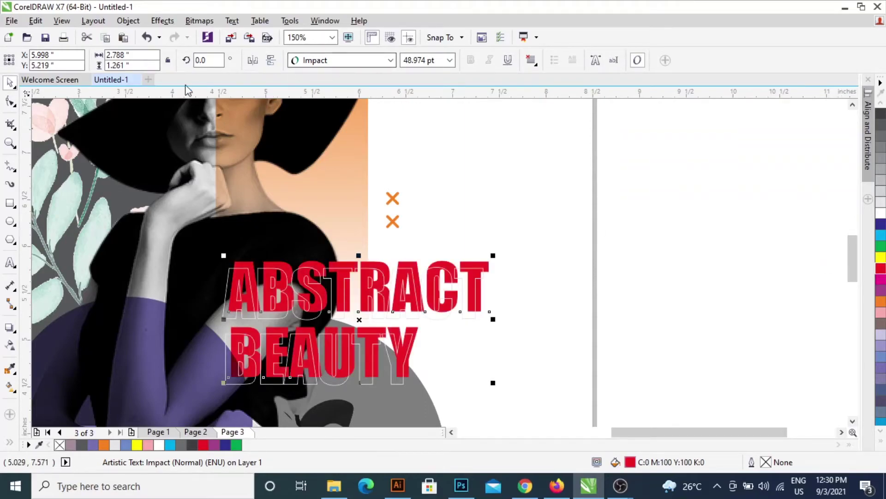
- Apply a Multiply transparency blend to the red text
{"action": "left_click", "coordinate": [11, 345]}
{"action": "left_click", "coordinate": [148, 60]}
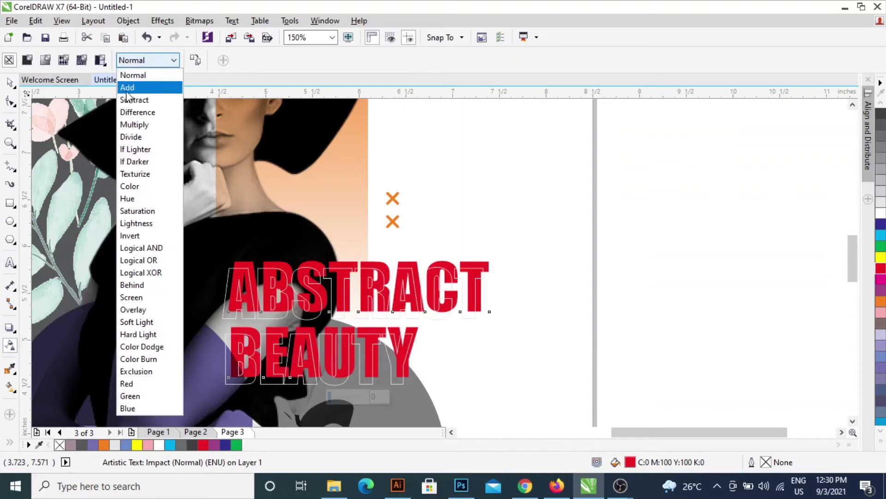
{"action": "left_click", "coordinate": [131, 125]}
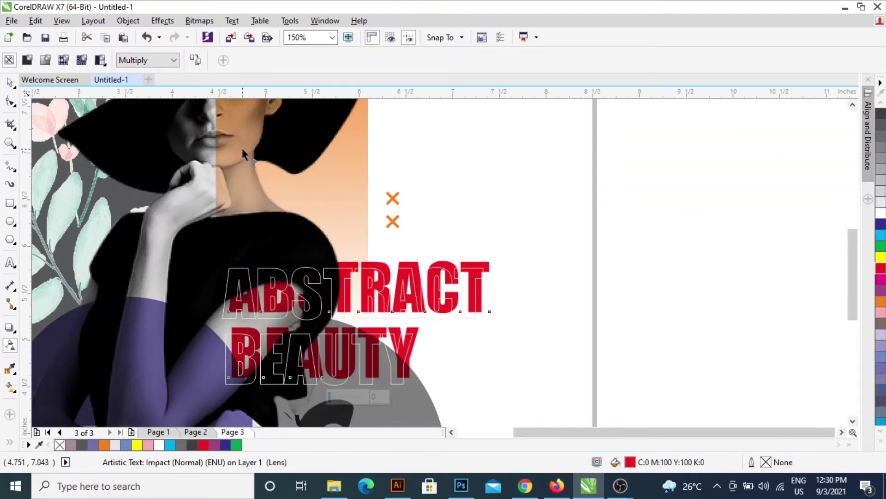
{"action": "scroll", "coordinate": [241, 146], "scroll_direction": "down", "scroll_amount": 2}
{"action": "scroll", "coordinate": [241, 146], "scroll_direction": "down", "scroll_amount": 2}
{"action": "left_click", "coordinate": [9, 82]}
{"action": "scroll", "coordinate": [259, 190], "scroll_direction": "up", "scroll_amount": 2}
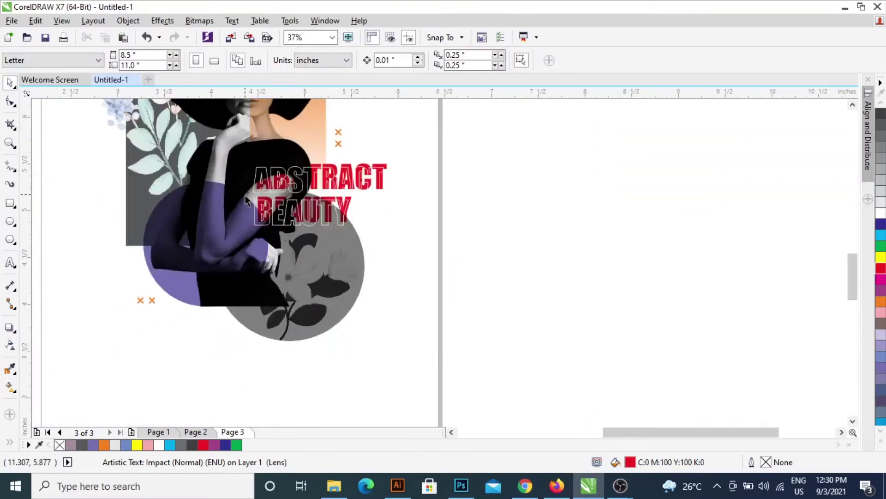
{"action": "scroll", "coordinate": [259, 189], "scroll_direction": "up", "scroll_amount": 2}
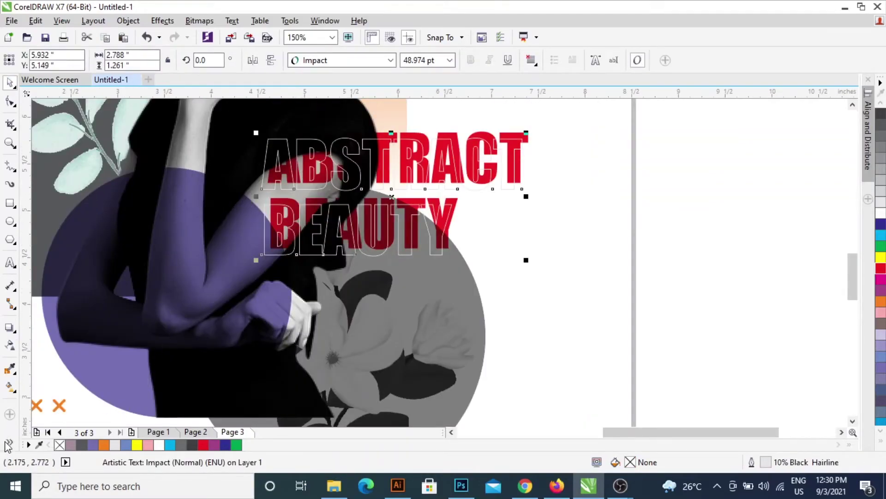
- Set the text's outline width to 1.0 pt in the Outline Pen settings
{"action": "left_click", "coordinate": [9, 445]}
{"action": "left_click", "coordinate": [33, 400]}
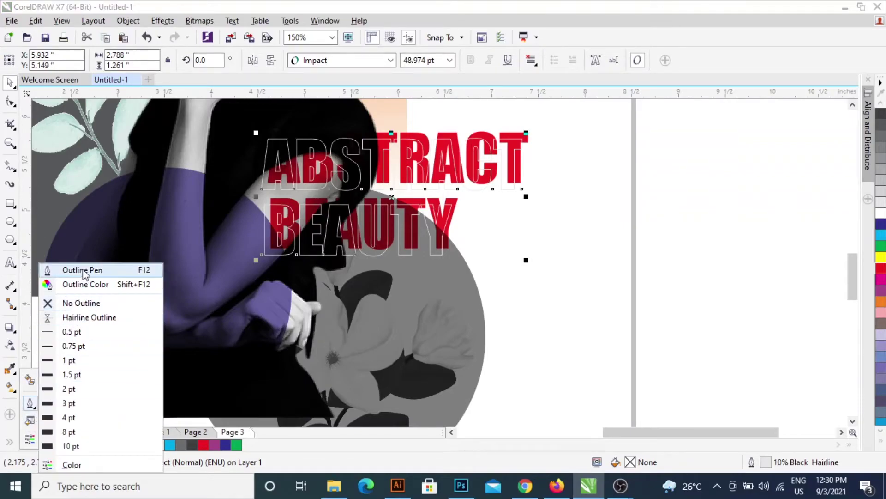
{"action": "left_click", "coordinate": [69, 266]}
{"action": "left_click", "coordinate": [360, 157]}
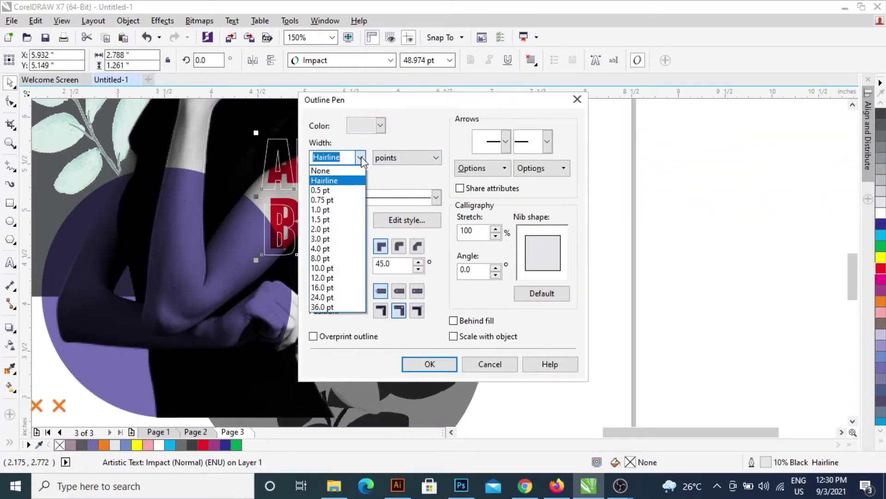
{"action": "left_click", "coordinate": [326, 211]}
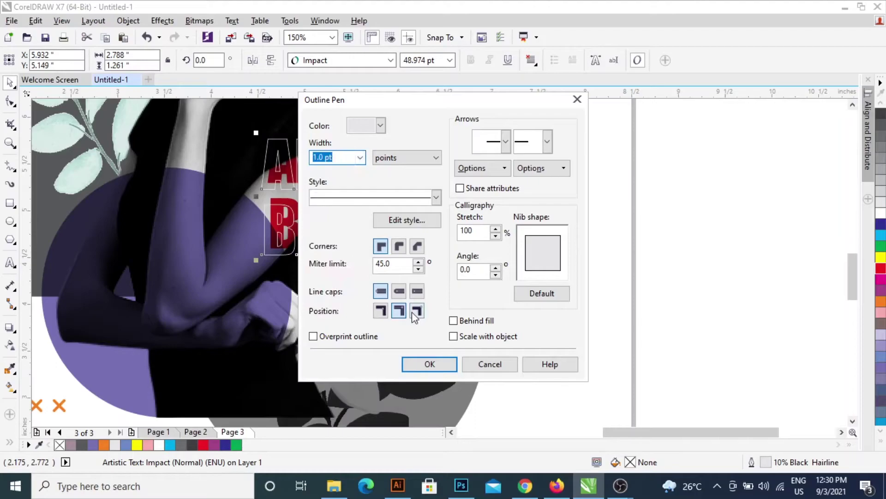
{"action": "left_click", "coordinate": [419, 364]}
{"action": "scroll", "coordinate": [691, 237], "scroll_direction": "down", "scroll_amount": 1}
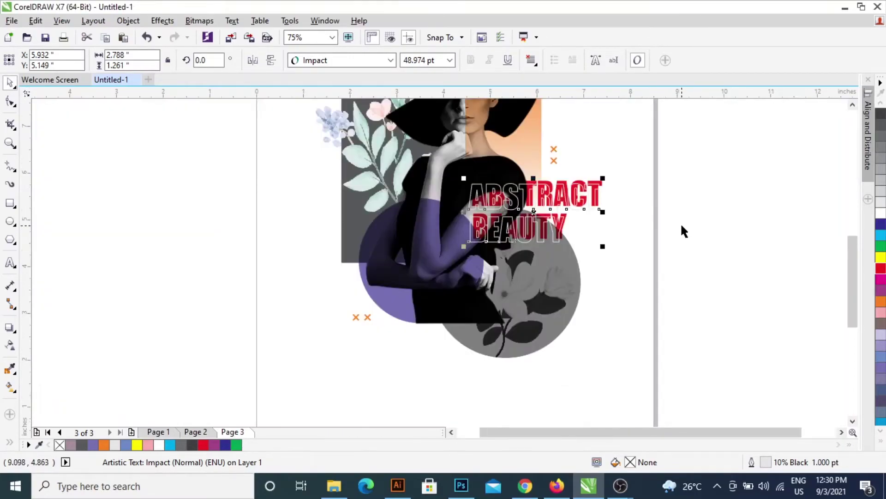
{"action": "left_click", "coordinate": [676, 229]}
{"action": "scroll", "coordinate": [582, 231], "scroll_direction": "down", "scroll_amount": 1}
{"action": "scroll", "coordinate": [569, 238], "scroll_direction": "up", "scroll_amount": 1}
{"action": "scroll", "coordinate": [569, 239], "scroll_direction": "down", "scroll_amount": 1}
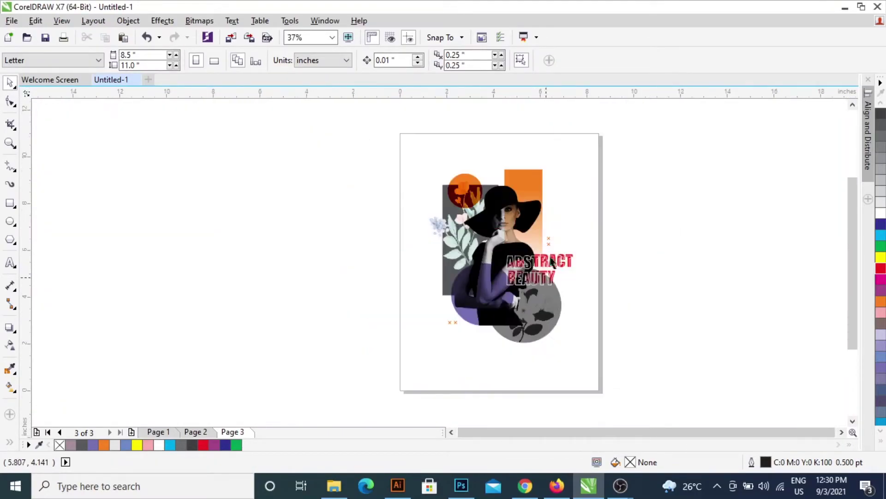
{"action": "scroll", "coordinate": [586, 228], "scroll_direction": "up", "scroll_amount": 1}
- Draw a small square by the orange bar, mirror-copy it into a row of four, and group them
{"action": "left_click", "coordinate": [10, 203]}
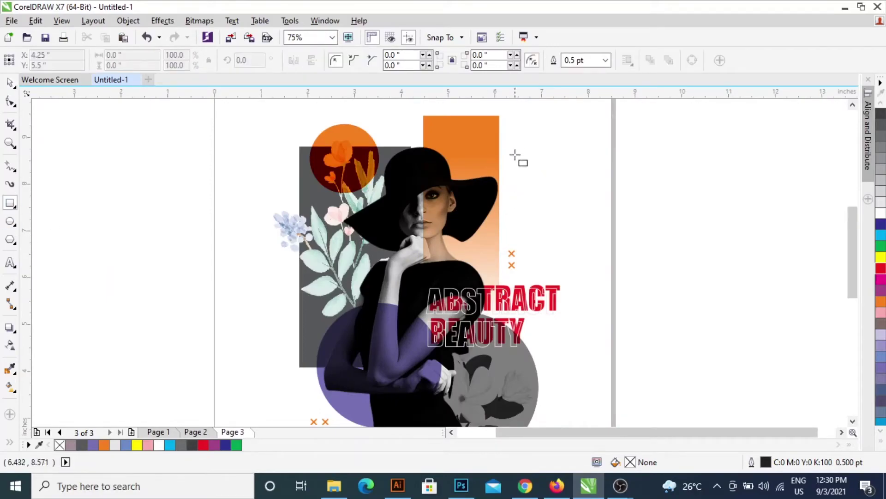
{"action": "left_click_drag", "start_coordinate": [500, 147], "coordinate": [501, 154]}
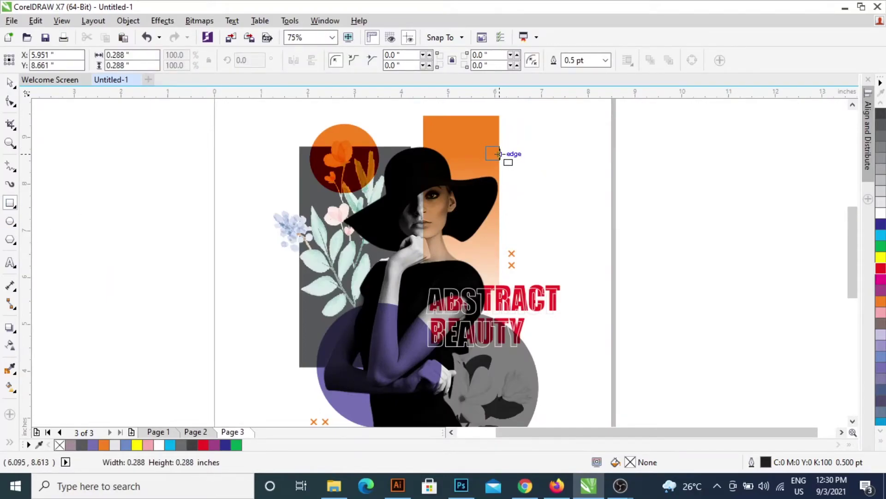
{"action": "scroll", "coordinate": [500, 153], "scroll_direction": "up", "scroll_amount": 2}
{"action": "mouse_move", "coordinate": [434, 150]}
{"action": "left_mouse_down"}
{"action": "mouse_move", "coordinate": [539, 160]}
{"action": "mouse_move", "coordinate": [531, 156]}
{"action": "left_mouse_up"}
{"action": "key", "text": "ctrl+r"}
{"action": "key", "text": "ctrl+r"}
{"action": "scroll", "coordinate": [505, 212], "scroll_direction": "down", "scroll_amount": 2}
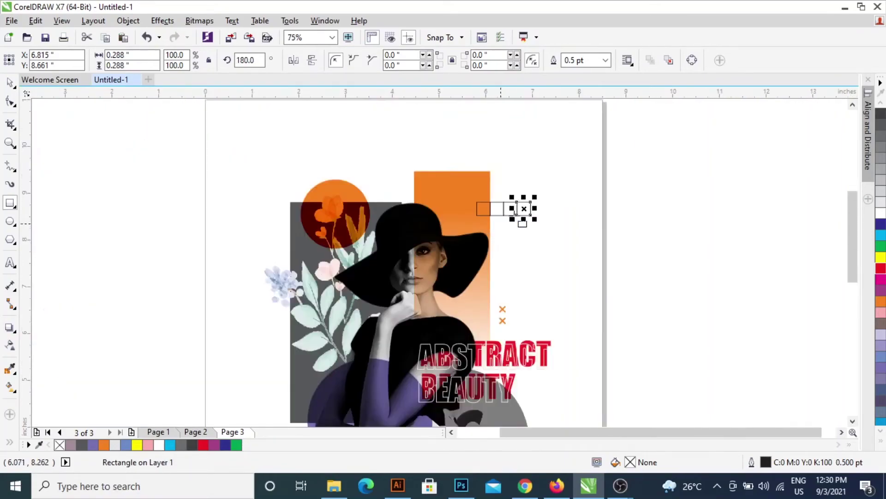
{"action": "left_click_drag", "start_coordinate": [673, 176], "coordinate": [471, 221]}
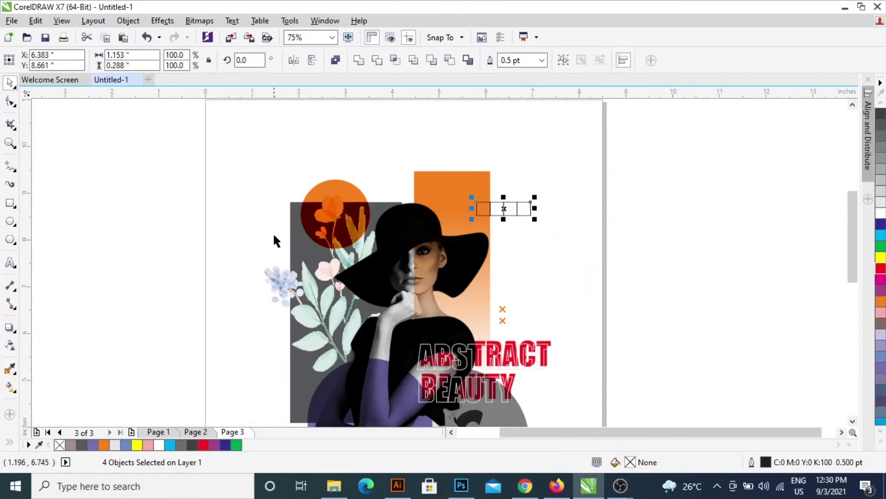
{"action": "left_click", "coordinate": [563, 61]}
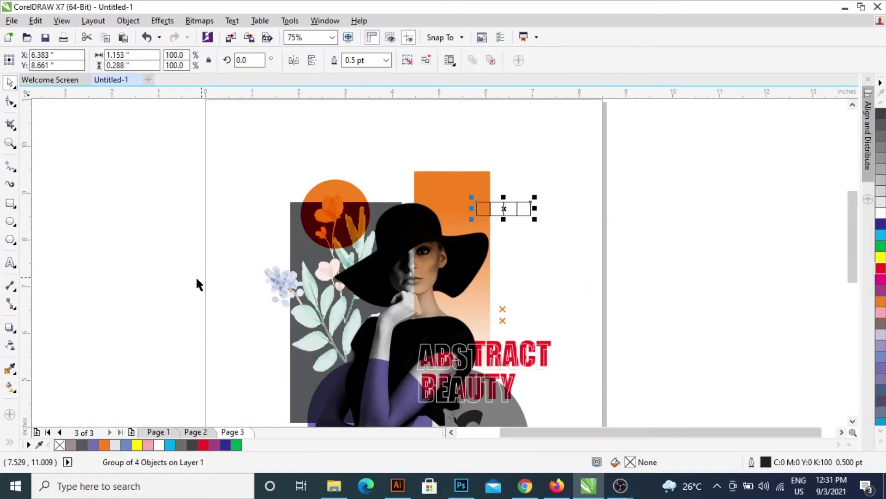
- Blend the squares group with Multiply transparency after trying Divide and If Lighter
{"action": "left_click", "coordinate": [10, 347]}
{"action": "left_click", "coordinate": [143, 60]}
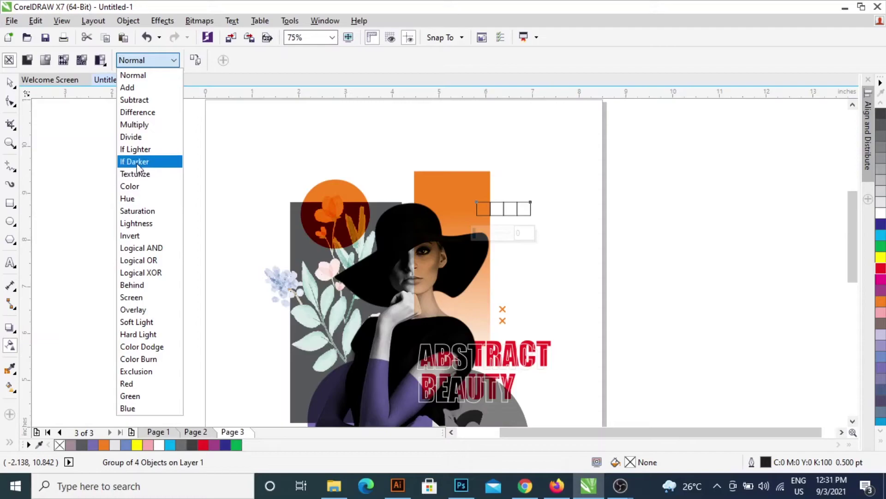
{"action": "left_click", "coordinate": [131, 136]}
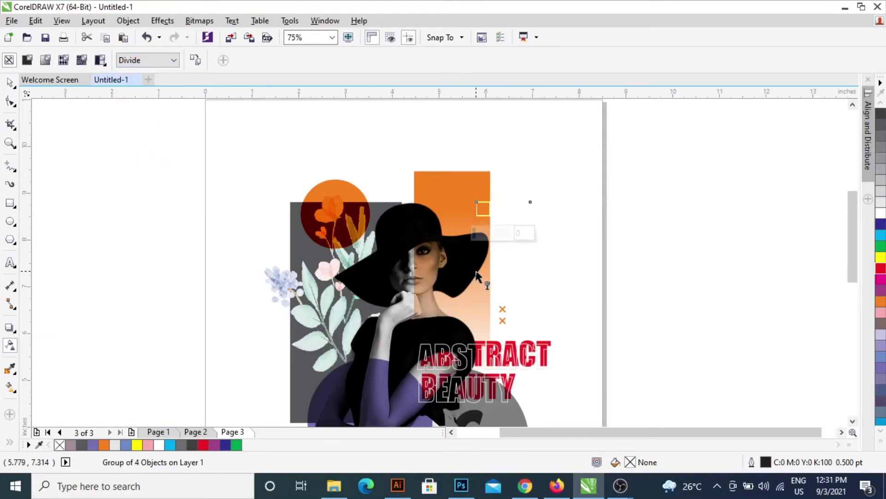
{"action": "left_click", "coordinate": [121, 63]}
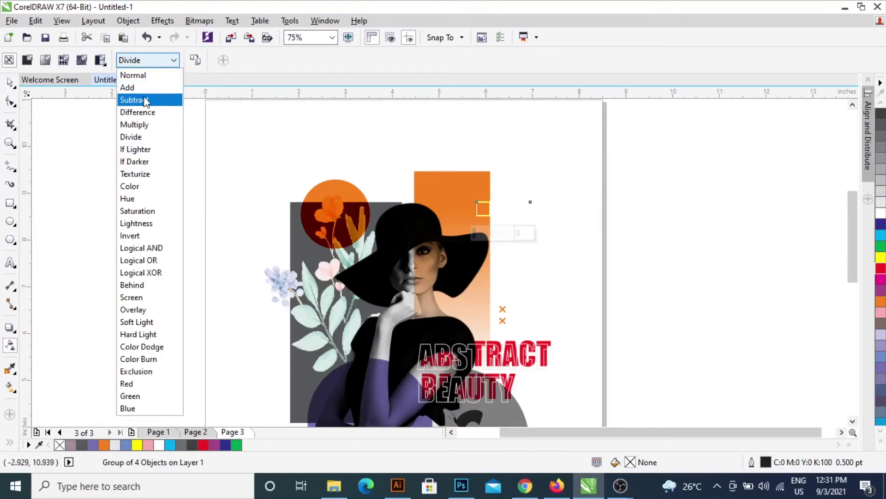
{"action": "left_click", "coordinate": [135, 149]}
{"action": "left_click", "coordinate": [134, 60]}
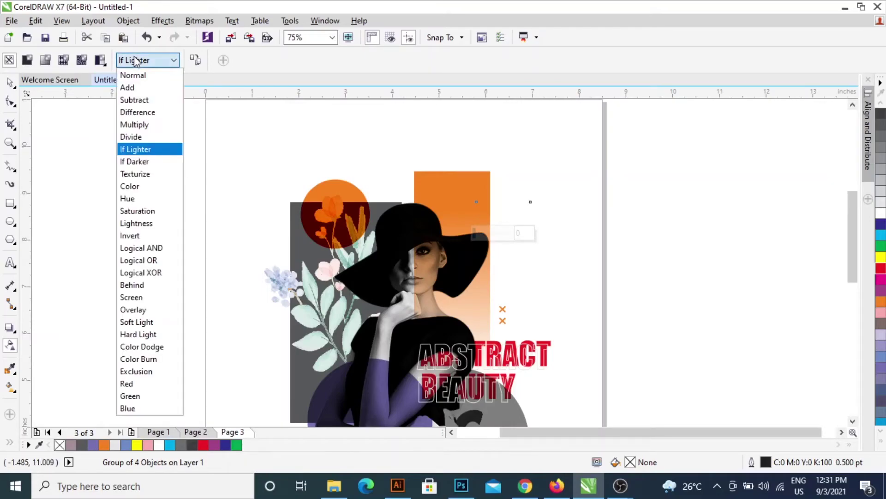
{"action": "left_click", "coordinate": [126, 124]}
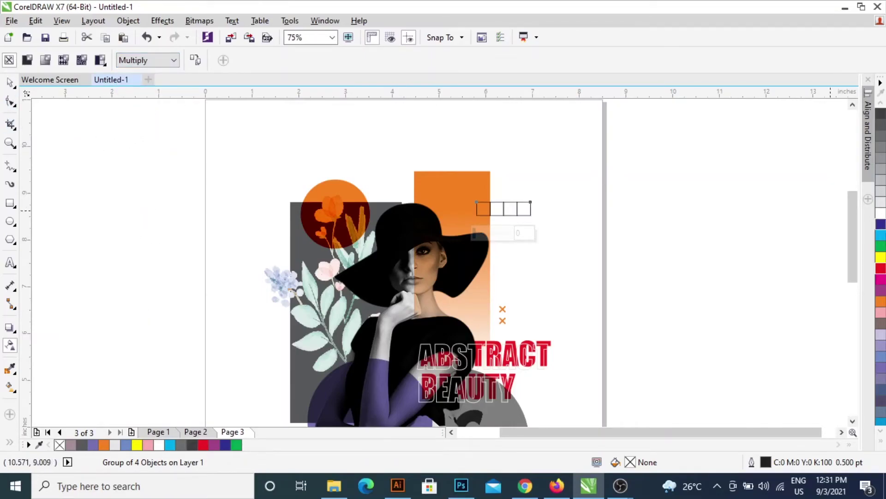
- Give the squares a magenta outline and move the group toward the lower left
{"action": "right_click", "coordinate": [878, 257]}
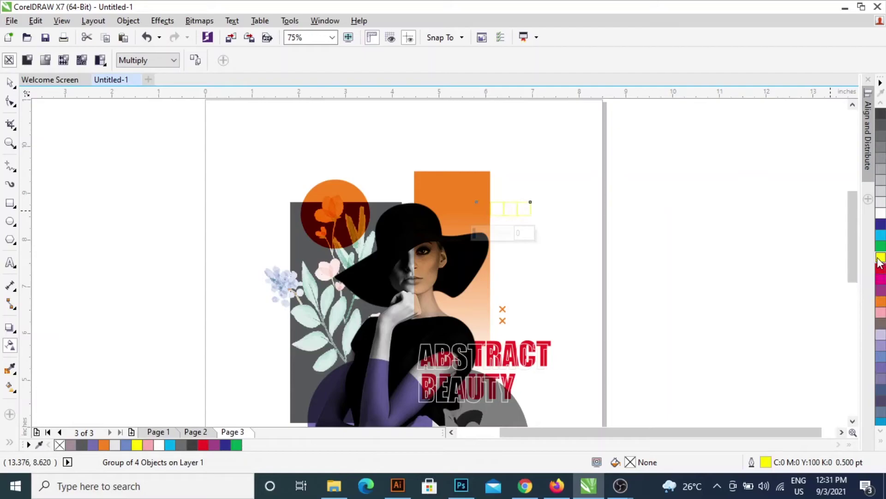
{"action": "right_click", "coordinate": [880, 278]}
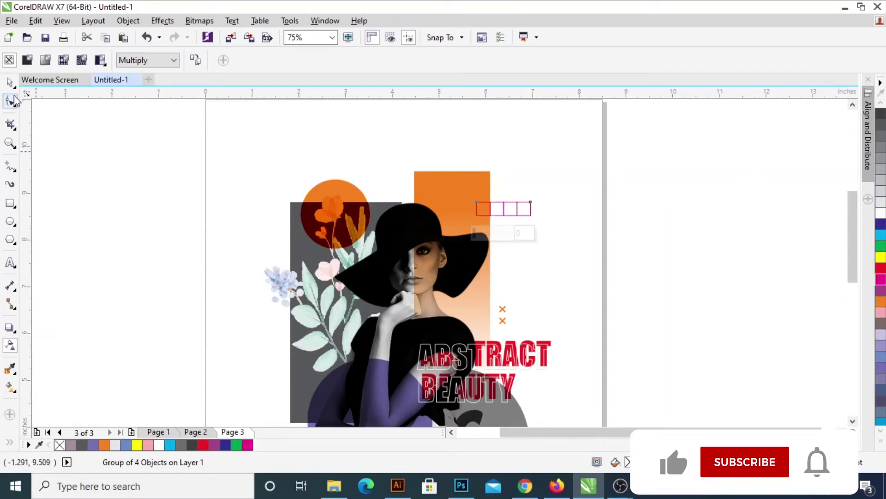
{"action": "left_click", "coordinate": [10, 83]}
{"action": "left_click", "coordinate": [666, 191]}
{"action": "scroll", "coordinate": [534, 267], "scroll_direction": "down", "scroll_amount": 1}
{"action": "scroll", "coordinate": [536, 255], "scroll_direction": "up", "scroll_amount": 1}
{"action": "left_click", "coordinate": [521, 207]}
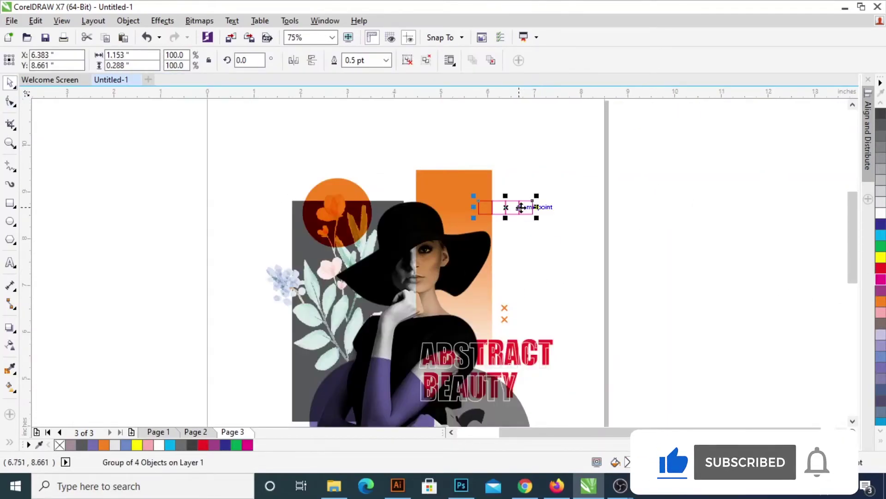
{"action": "mouse_move", "coordinate": [521, 208]}
{"action": "left_mouse_down"}
{"action": "mouse_move", "coordinate": [300, 379]}
{"action": "mouse_move", "coordinate": [386, 191]}
{"action": "left_mouse_up"}
- Draw a small circle right of the hat and duplicate it into a row of four
{"action": "key", "text": "Escape"}
{"action": "scroll", "coordinate": [520, 307], "scroll_direction": "down", "scroll_amount": 1}
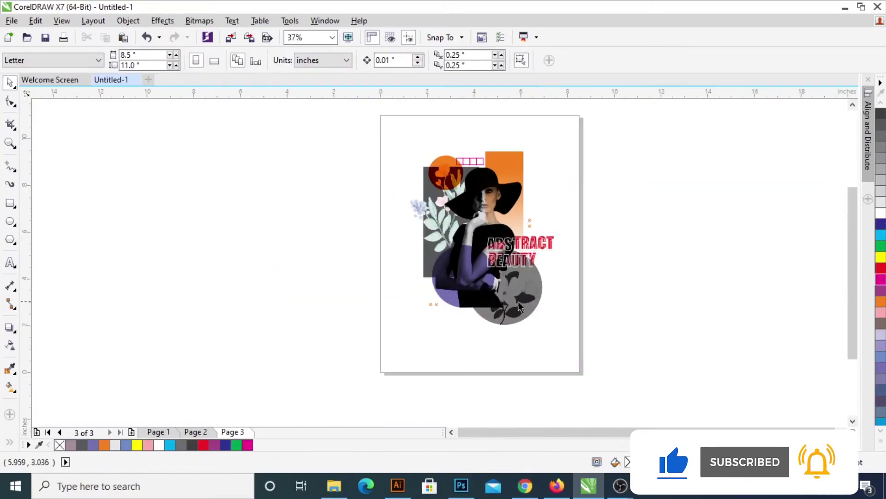
{"action": "scroll", "coordinate": [520, 307], "scroll_direction": "up", "scroll_amount": 1}
{"action": "scroll", "coordinate": [602, 183], "scroll_direction": "up", "scroll_amount": 1}
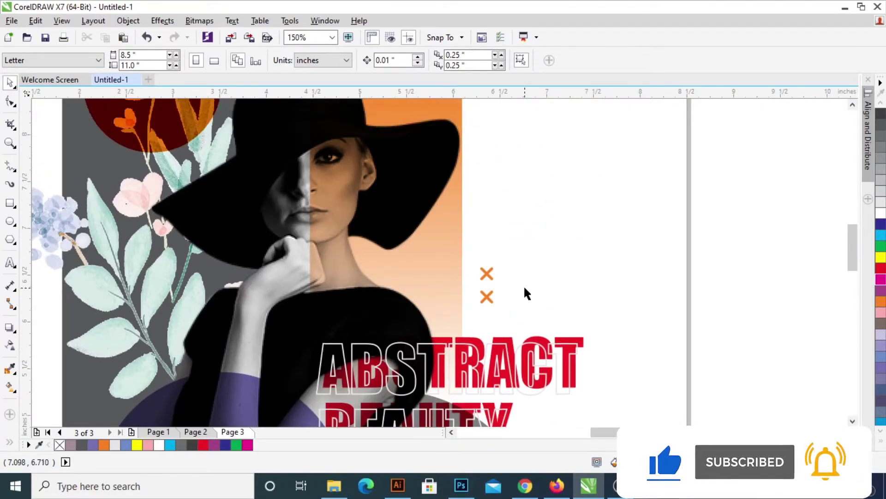
{"action": "key", "text": "F7"}
{"action": "mouse_move", "coordinate": [495, 133]}
{"action": "left_mouse_down"}
{"action": "mouse_move", "coordinate": [510, 148]}
{"action": "mouse_move", "coordinate": [485, 141]}
{"action": "left_mouse_up"}
{"action": "scroll", "coordinate": [484, 141], "scroll_direction": "up", "scroll_amount": 1}
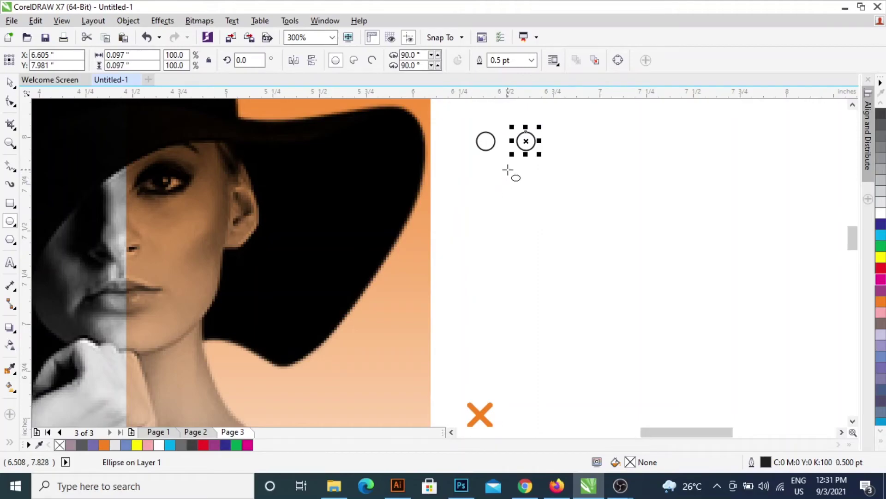
{"action": "key", "text": "ctrl+d"}
{"action": "key", "text": "ctrl+d"}
{"action": "scroll", "coordinate": [512, 198], "scroll_direction": "down", "scroll_amount": 2}
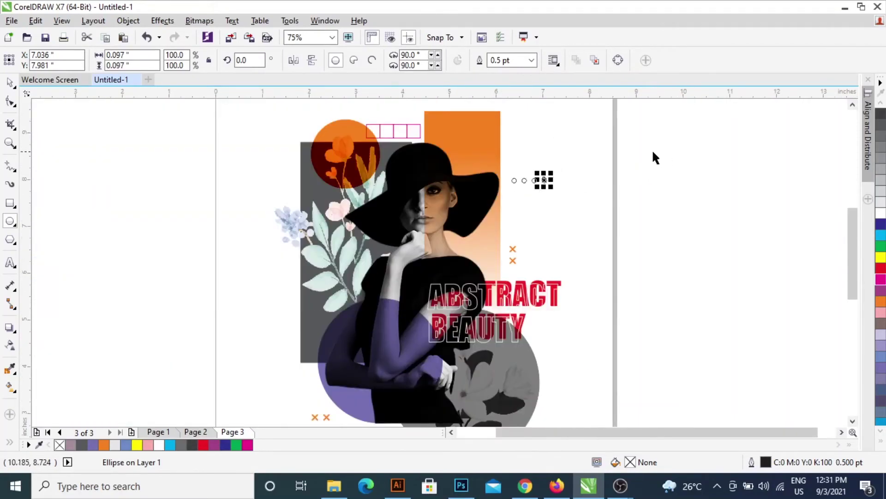
{"action": "key", "text": "space"}
{"action": "left_click_drag", "start_coordinate": [649, 149], "coordinate": [495, 208]}
- Add an offset second row of circles, then copy both rows to make 16 dots
{"action": "scroll", "coordinate": [520, 183], "scroll_direction": "up", "scroll_amount": 1}
{"action": "scroll", "coordinate": [521, 182], "scroll_direction": "up", "scroll_amount": 1}
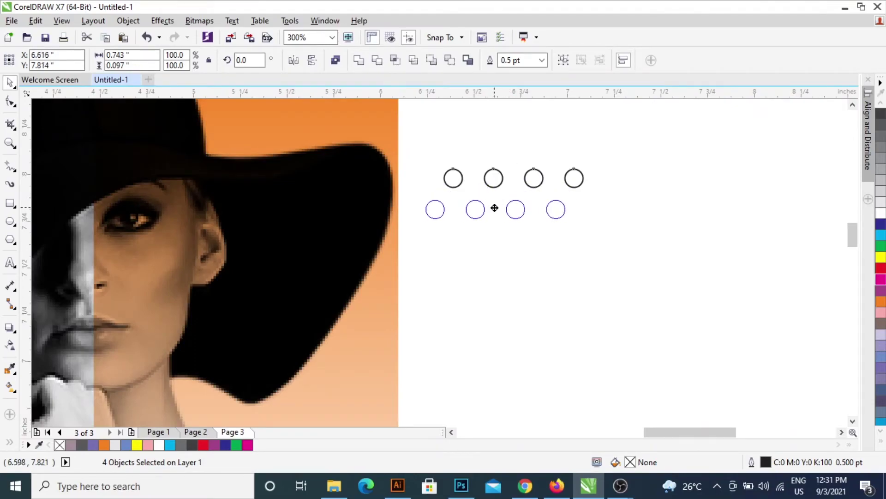
{"action": "left_click_drag", "start_coordinate": [495, 208], "coordinate": [489, 201]}
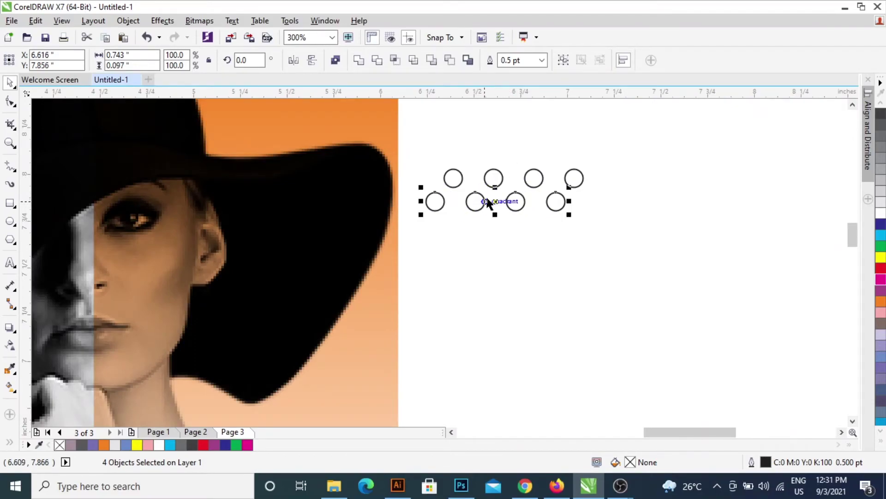
{"action": "scroll", "coordinate": [489, 202], "scroll_direction": "down", "scroll_amount": 1}
{"action": "left_click_drag", "start_coordinate": [595, 158], "coordinate": [450, 224]}
{"action": "left_click_drag", "start_coordinate": [499, 202], "coordinate": [501, 220]}
{"action": "left_click_drag", "start_coordinate": [736, 168], "coordinate": [452, 251]}
- Fill the 16 dots Dusty Plum, remove their outlines, and group them
{"action": "left_click", "coordinate": [881, 314]}
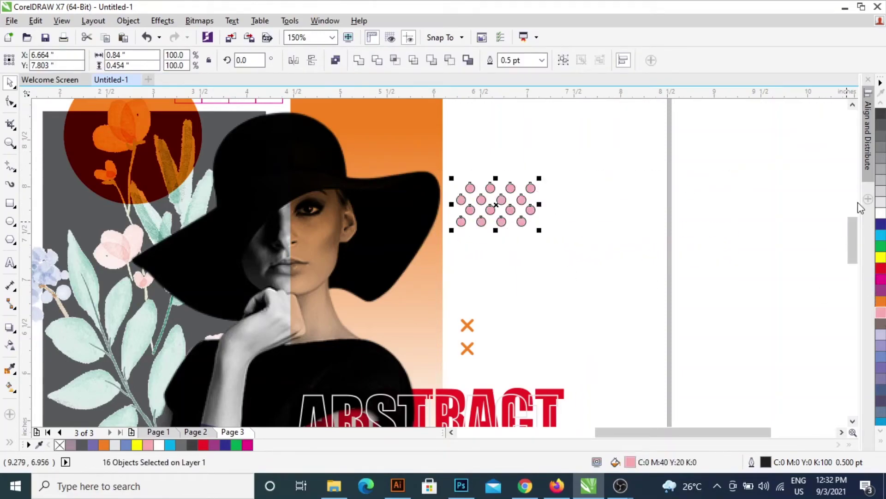
{"action": "left_click", "coordinate": [72, 445]}
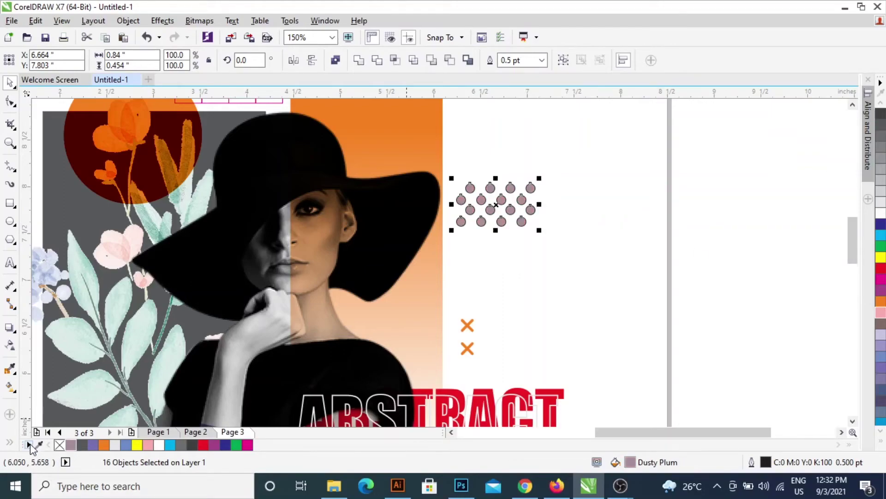
{"action": "right_click", "coordinate": [62, 443]}
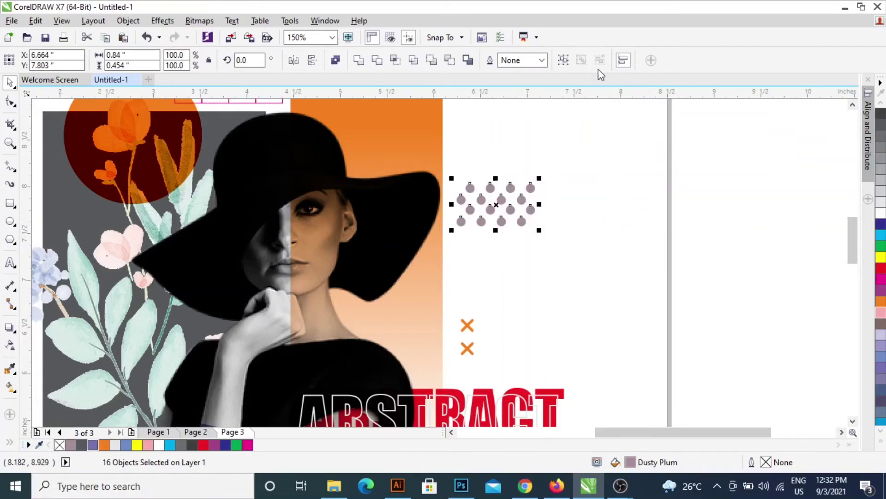
{"action": "left_click", "coordinate": [565, 60]}
{"action": "scroll", "coordinate": [566, 250], "scroll_direction": "down", "scroll_amount": 3}
- Move the dot group down above the crosses and set its transparency merge mode to Overlay
{"action": "scroll", "coordinate": [591, 244], "scroll_direction": "up", "scroll_amount": 2}
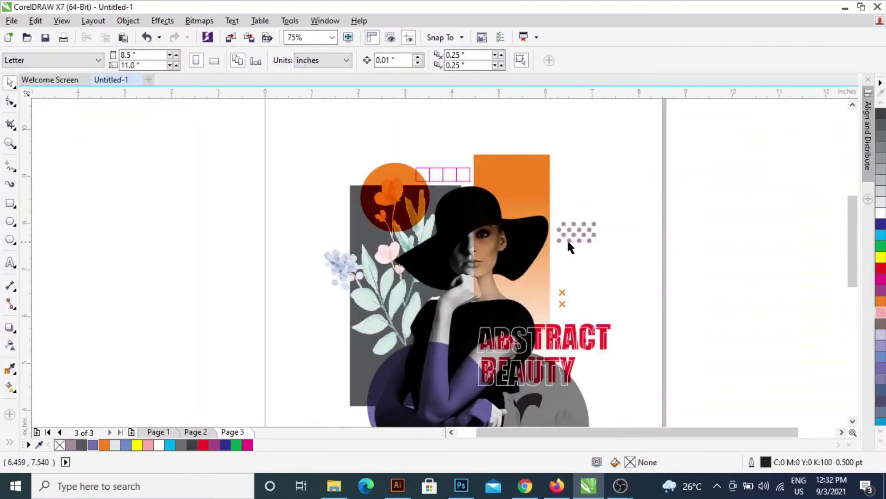
{"action": "mouse_move", "coordinate": [568, 238]}
{"action": "left_mouse_down"}
{"action": "mouse_move", "coordinate": [537, 275]}
{"action": "mouse_move", "coordinate": [550, 277]}
{"action": "left_mouse_up"}
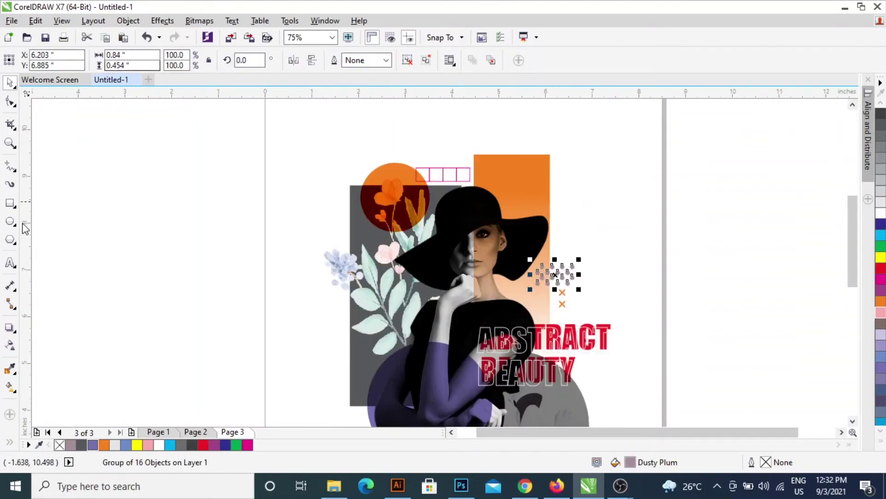
{"action": "left_click", "coordinate": [10, 345]}
{"action": "left_click", "coordinate": [148, 60]}
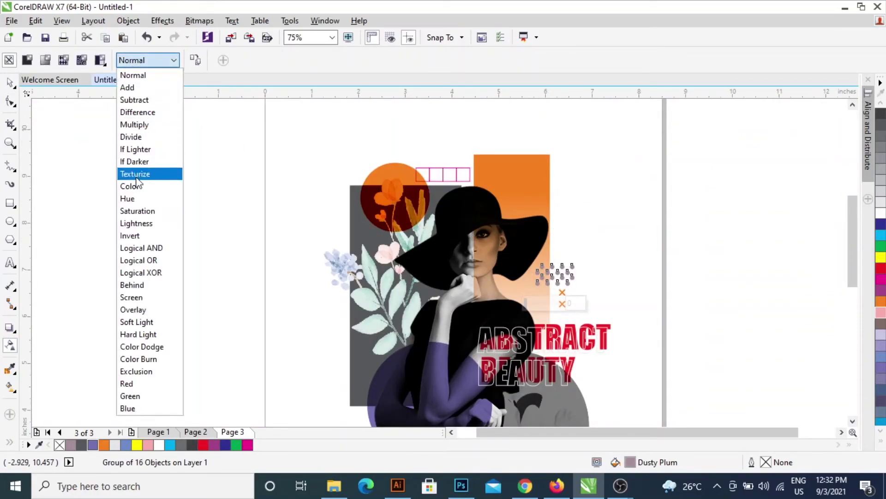
{"action": "left_click", "coordinate": [130, 235]}
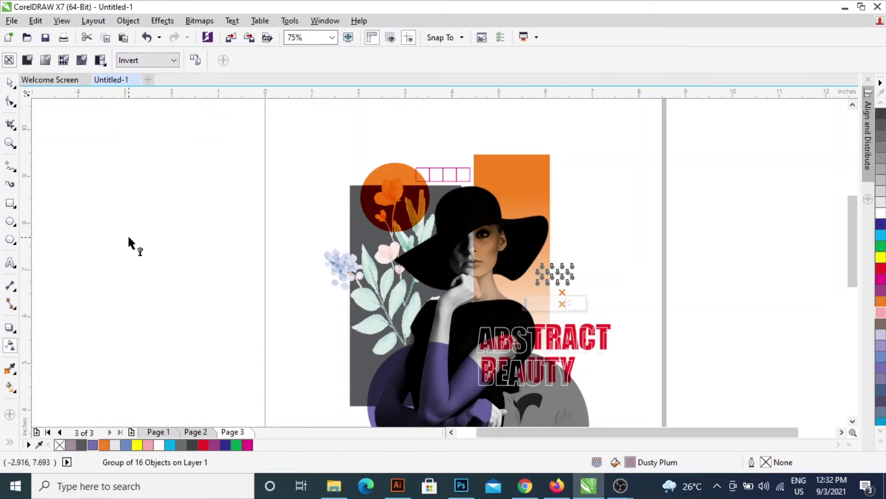
{"action": "left_click", "coordinate": [148, 60]}
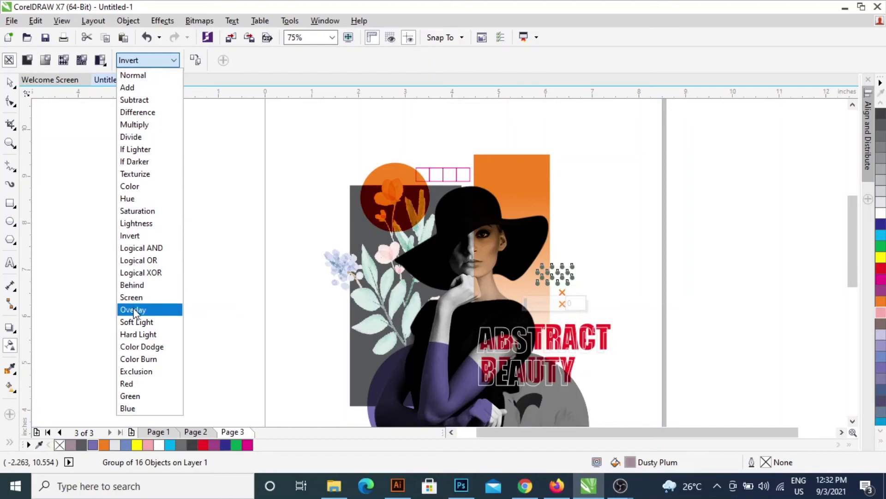
{"action": "left_click", "coordinate": [139, 283]}
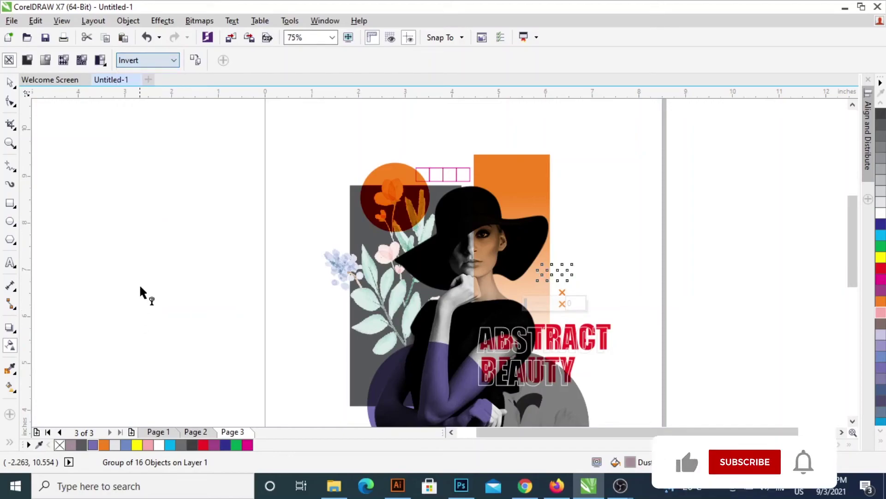
{"action": "left_click", "coordinate": [638, 250]}
{"action": "key", "text": "F3"}
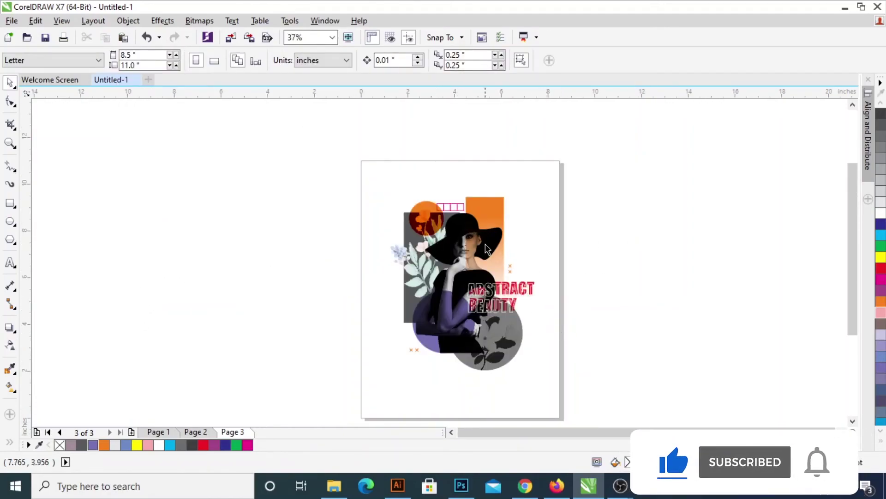
- Scale the pink squares group down to about half its size
{"action": "left_click", "coordinate": [455, 206]}
{"action": "key", "text": "shift+F2"}
{"action": "left_click", "coordinate": [456, 204]}
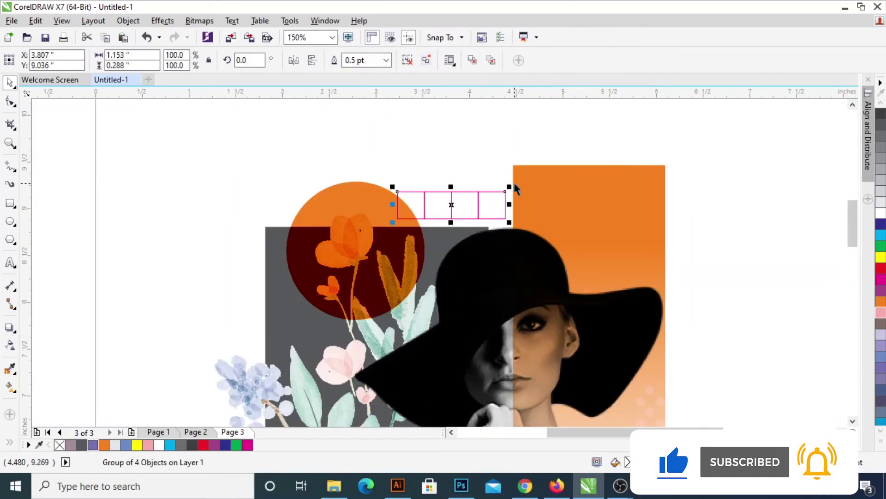
{"action": "mouse_move", "coordinate": [497, 208]}
{"action": "left_mouse_down"}
{"action": "mouse_move", "coordinate": [418, 214]}
{"action": "mouse_move", "coordinate": [450, 203]}
{"action": "mouse_move", "coordinate": [443, 213]}
{"action": "left_mouse_up"}
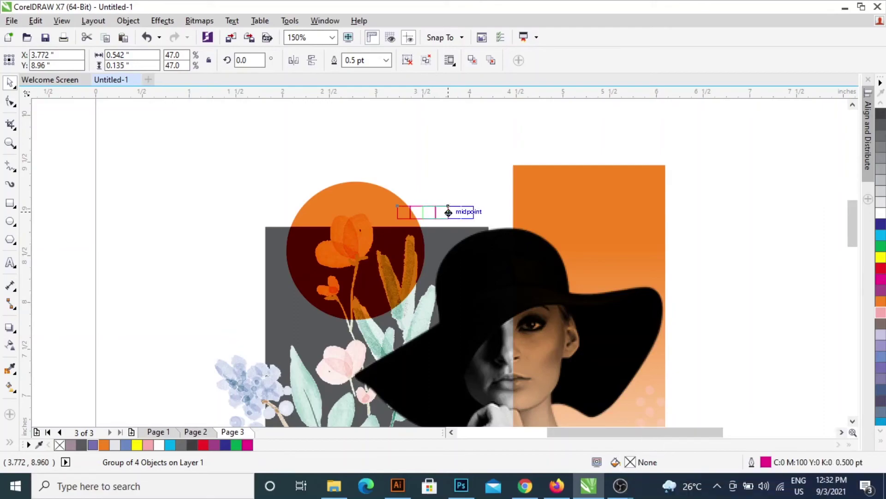
{"action": "scroll", "coordinate": [615, 231], "scroll_direction": "down", "scroll_amount": 2}
- Give the orange crosses a thin blue outline and place them top-left above the orange circle
{"action": "left_click", "coordinate": [613, 272]}
{"action": "scroll", "coordinate": [613, 273], "scroll_direction": "down", "scroll_amount": 2}
{"action": "scroll", "coordinate": [554, 263], "scroll_direction": "up", "scroll_amount": 2}
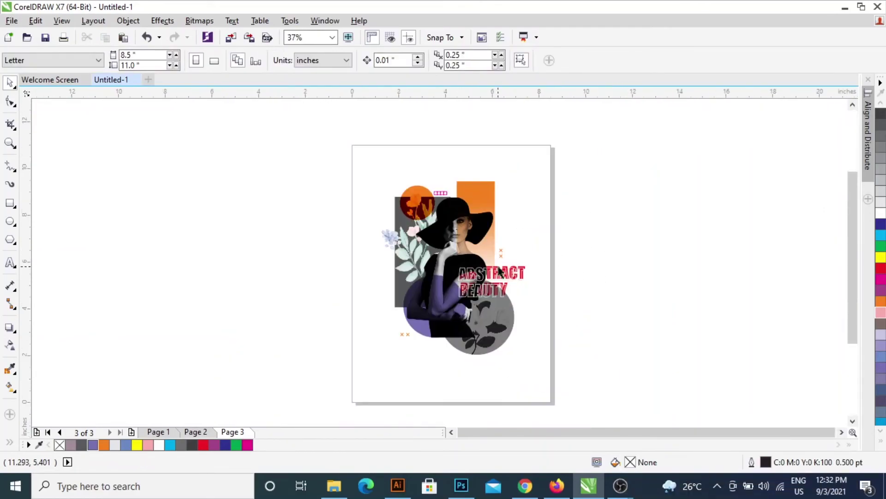
{"action": "left_click", "coordinate": [501, 252]}
{"action": "right_click", "coordinate": [93, 445]}
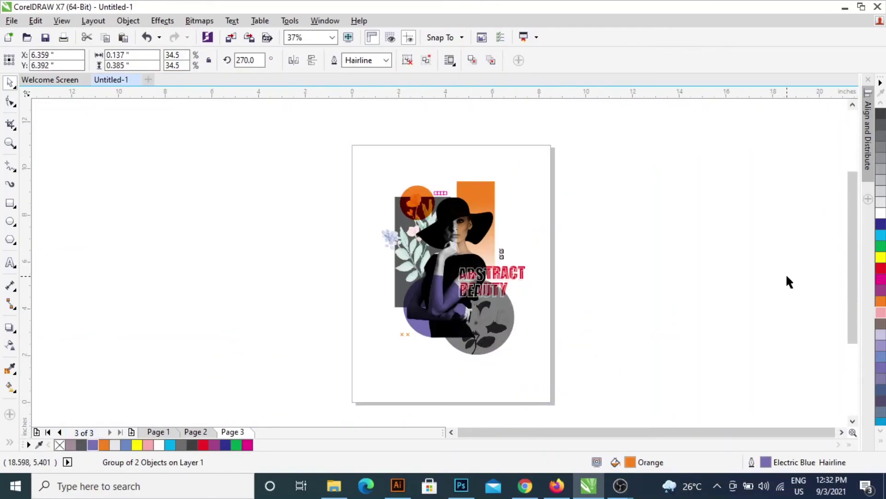
{"action": "left_click", "coordinate": [787, 281]}
{"action": "left_click_drag", "start_coordinate": [500, 253], "coordinate": [510, 188]}
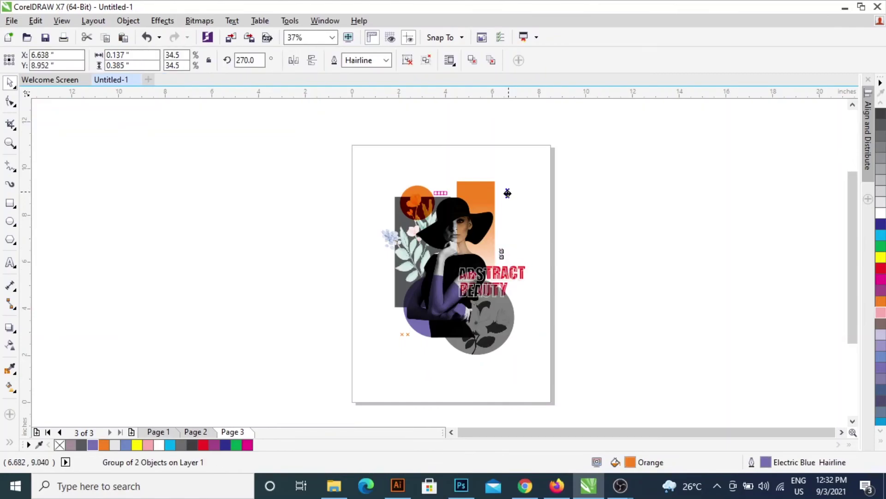
{"action": "left_click", "coordinate": [682, 210]}
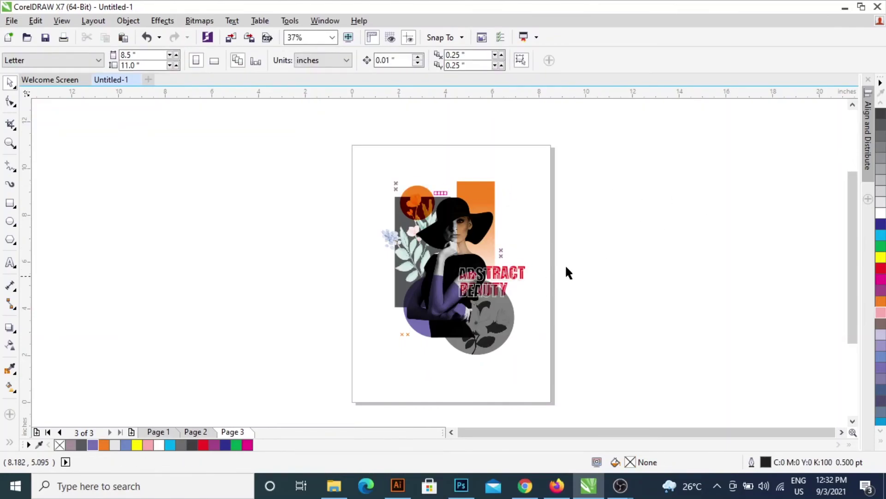
{"action": "scroll", "coordinate": [502, 308], "scroll_direction": "up", "scroll_amount": 2}
{"action": "scroll", "coordinate": [502, 309], "scroll_direction": "down", "scroll_amount": 2}
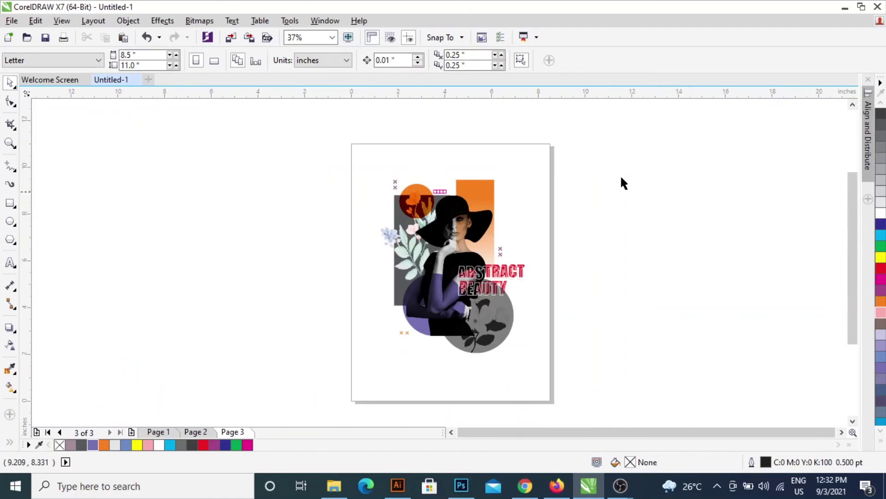
{"action": "left_click_drag", "start_coordinate": [628, 150], "coordinate": [388, 342]}
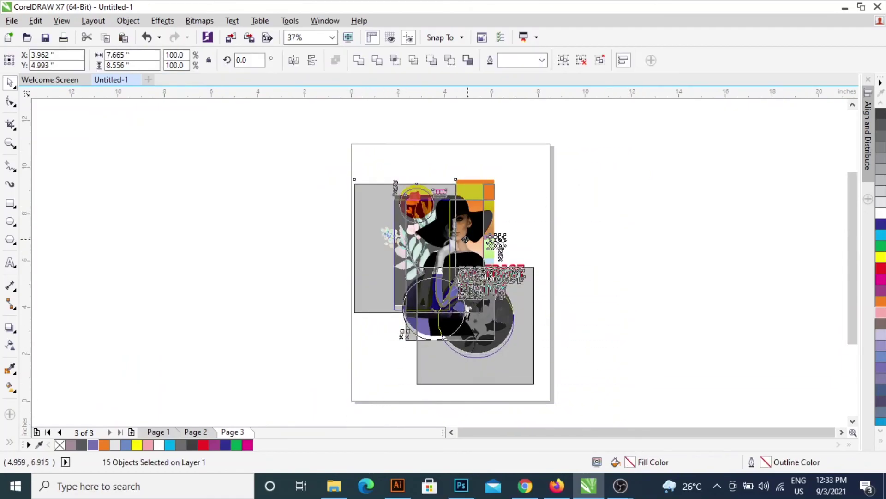
- Zoom to the selected artwork and show the poster in full-screen preview
{"action": "key", "text": "shift+F2"}
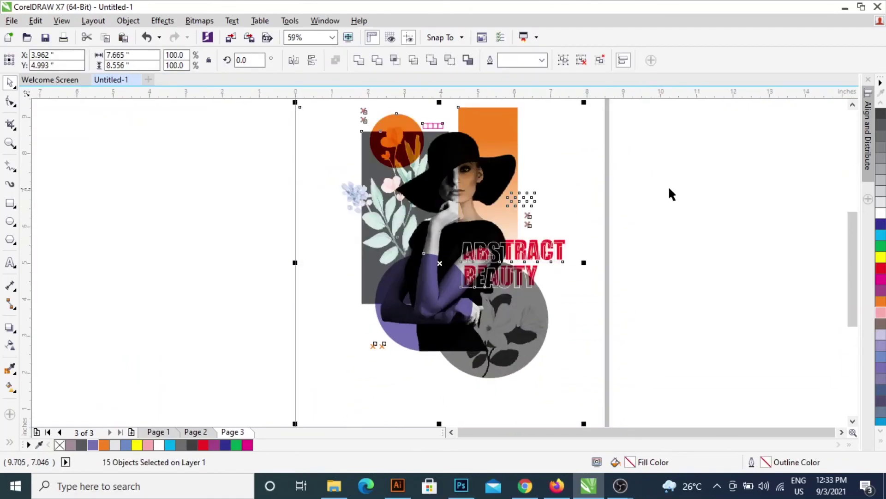
{"action": "key", "text": "F9"}
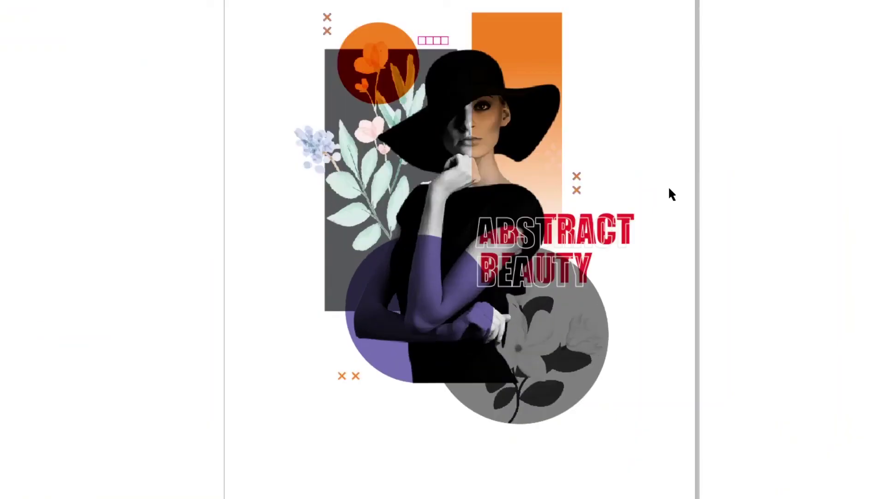